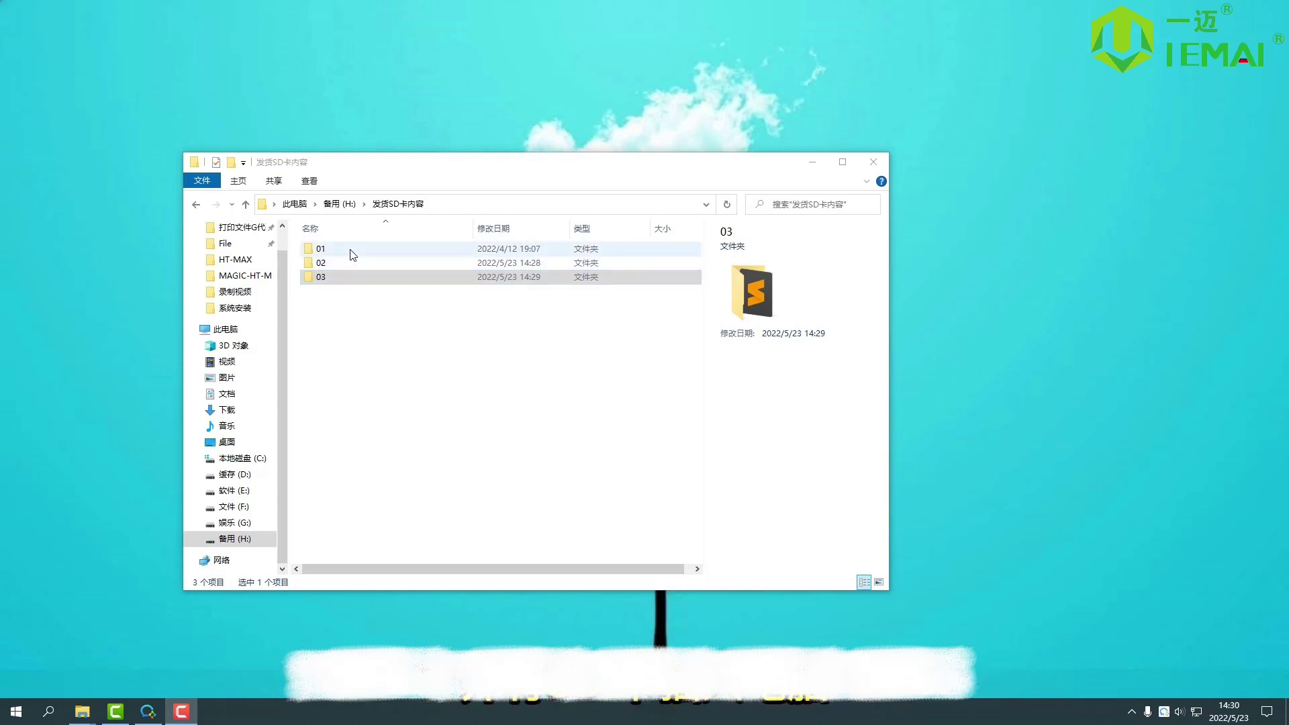
pyautogui.click(473, 170)
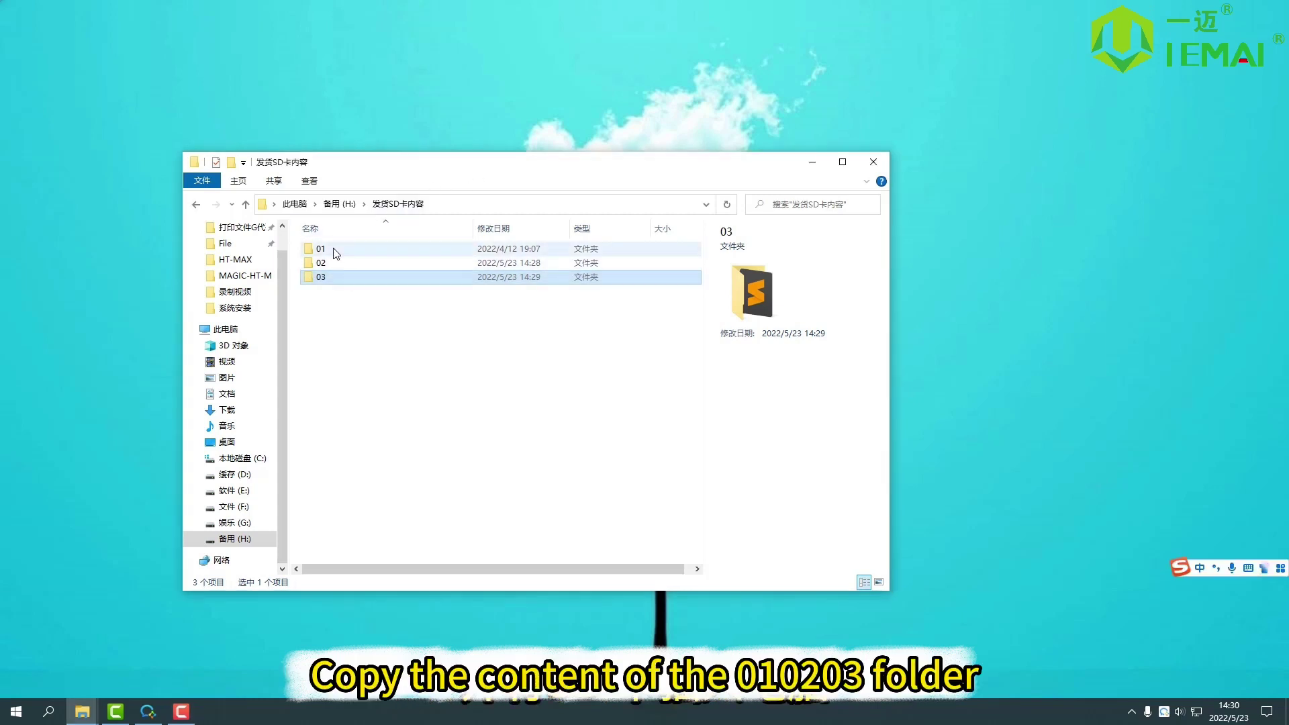
pyautogui.click(338, 250)
pyautogui.click(339, 272)
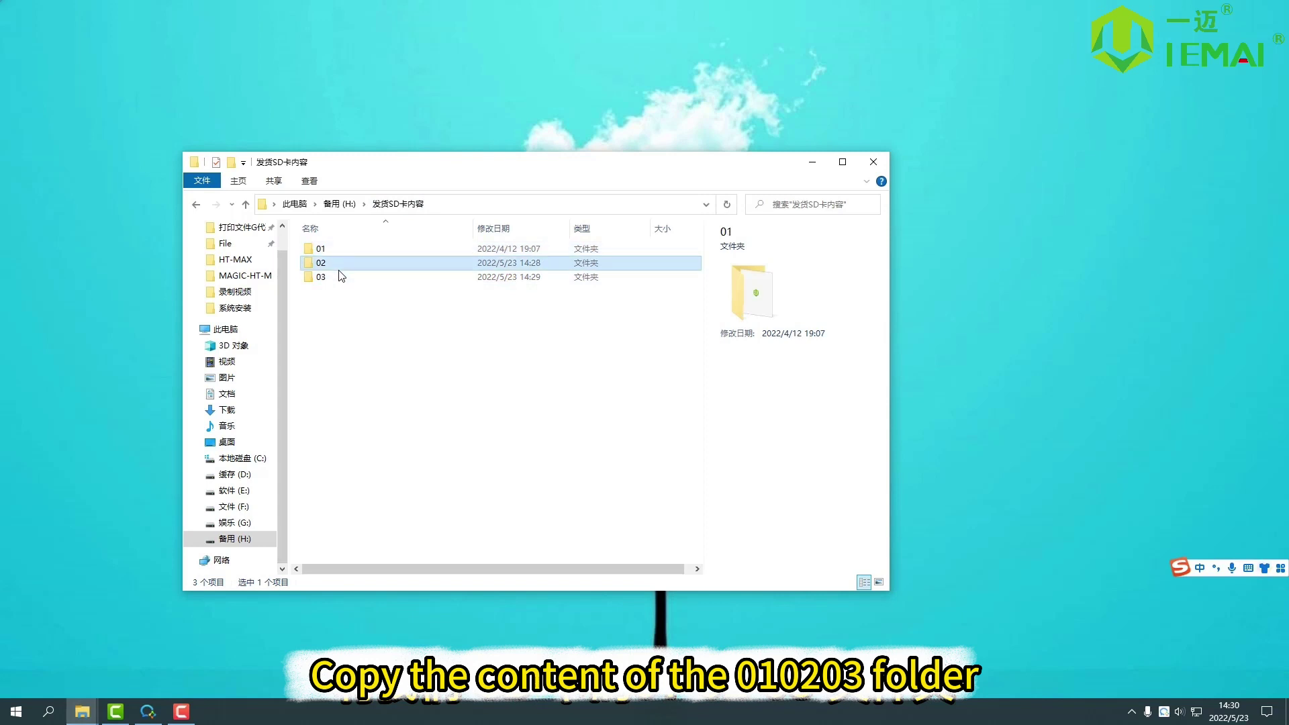
pyautogui.click(379, 349)
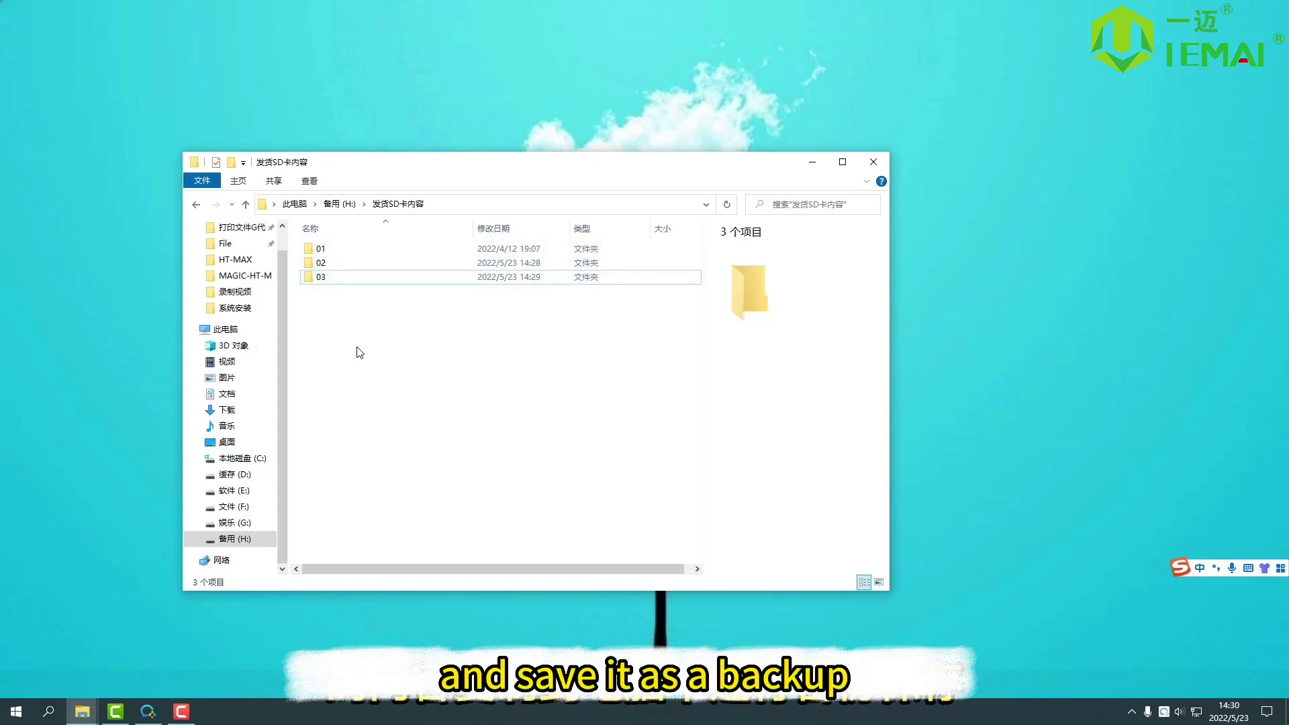
# Step: Open the 01 folder and launch the installer 安装程序-expert.exe
pyautogui.doubleClick(349, 251)
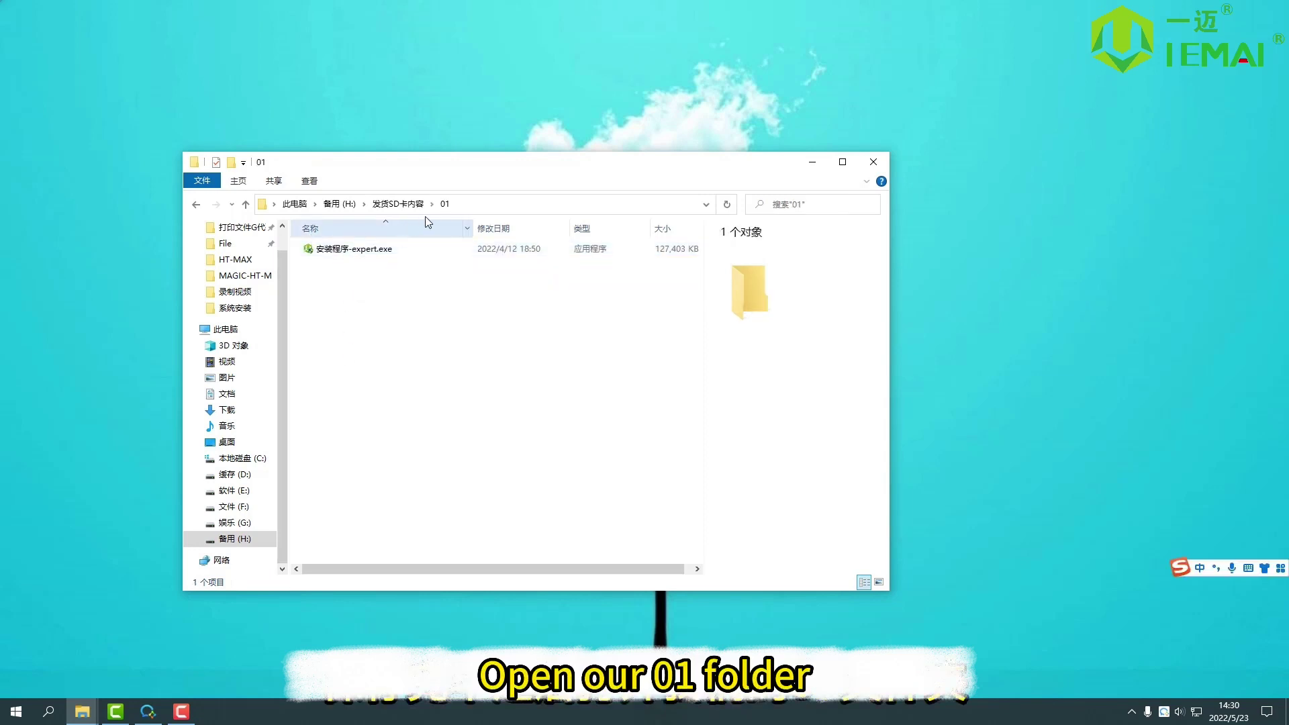
pyautogui.click(378, 254)
pyautogui.doubleClick(378, 254)
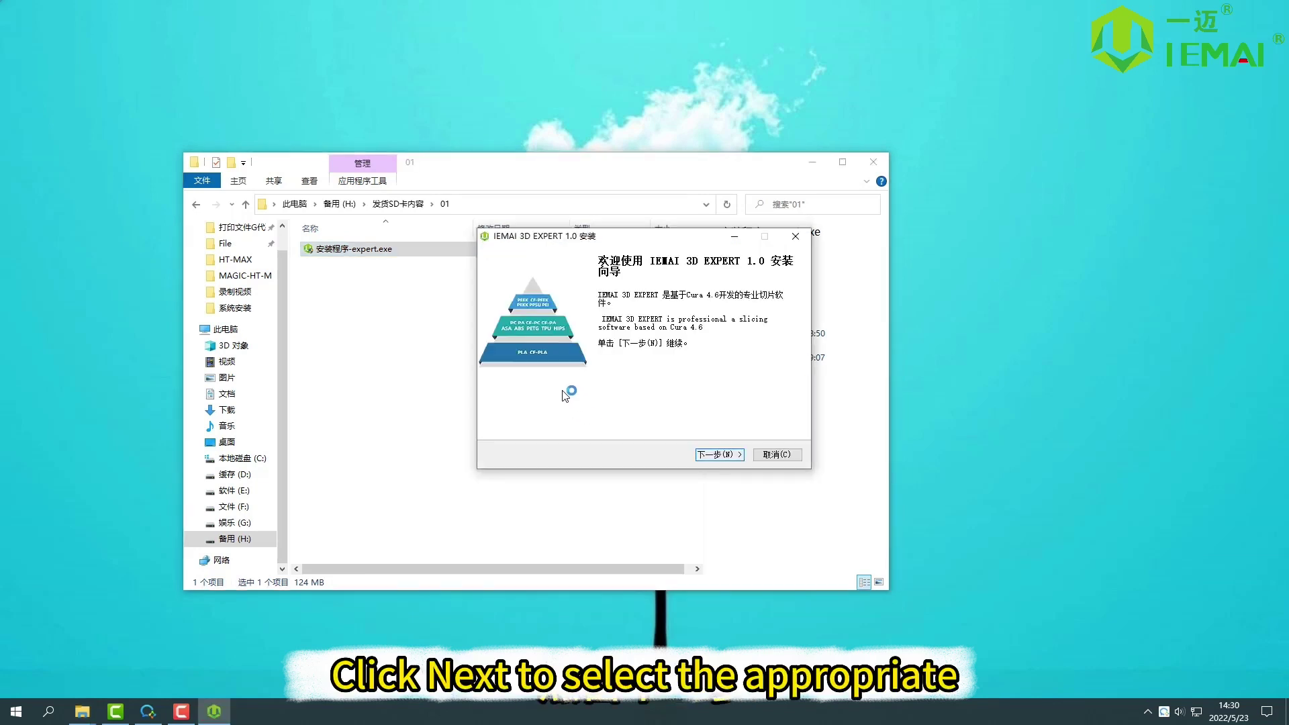
# Step: Set the installation destination to E:\IEMAI 3D EXPERT and start installing the slicer
pyautogui.press('Return')
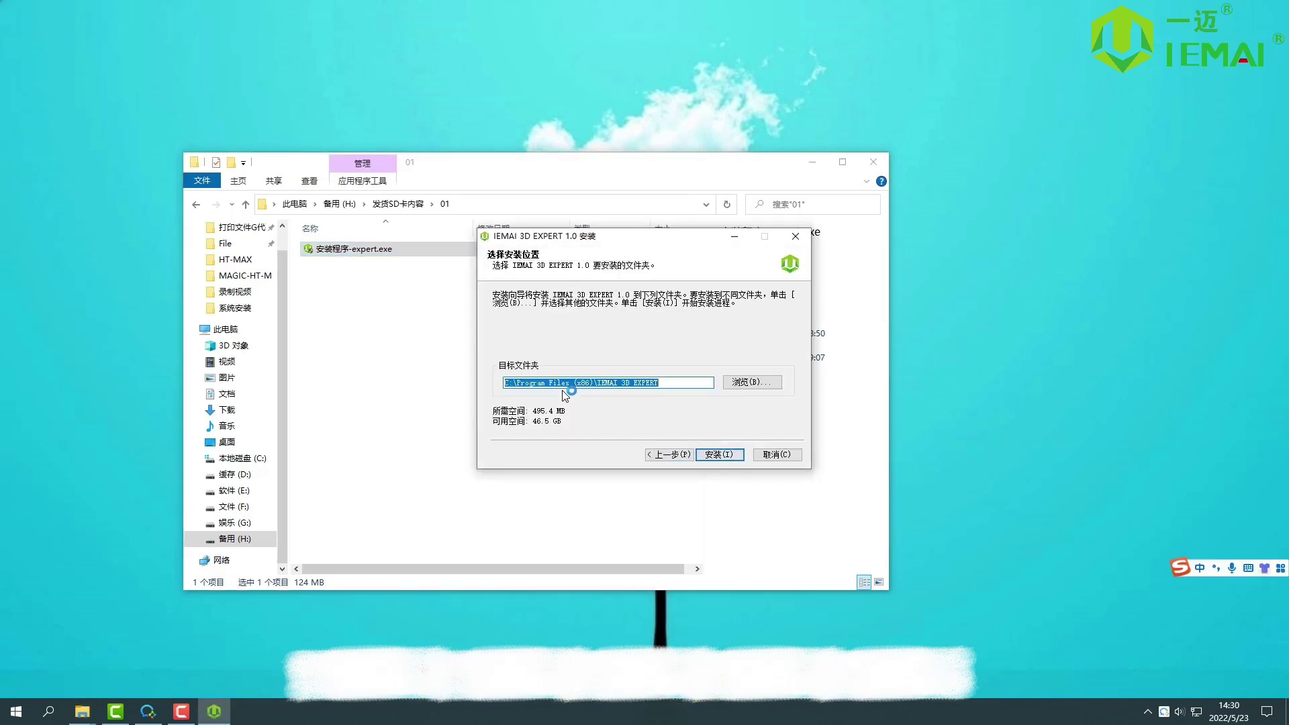
pyautogui.hotkey('alt', 'b')
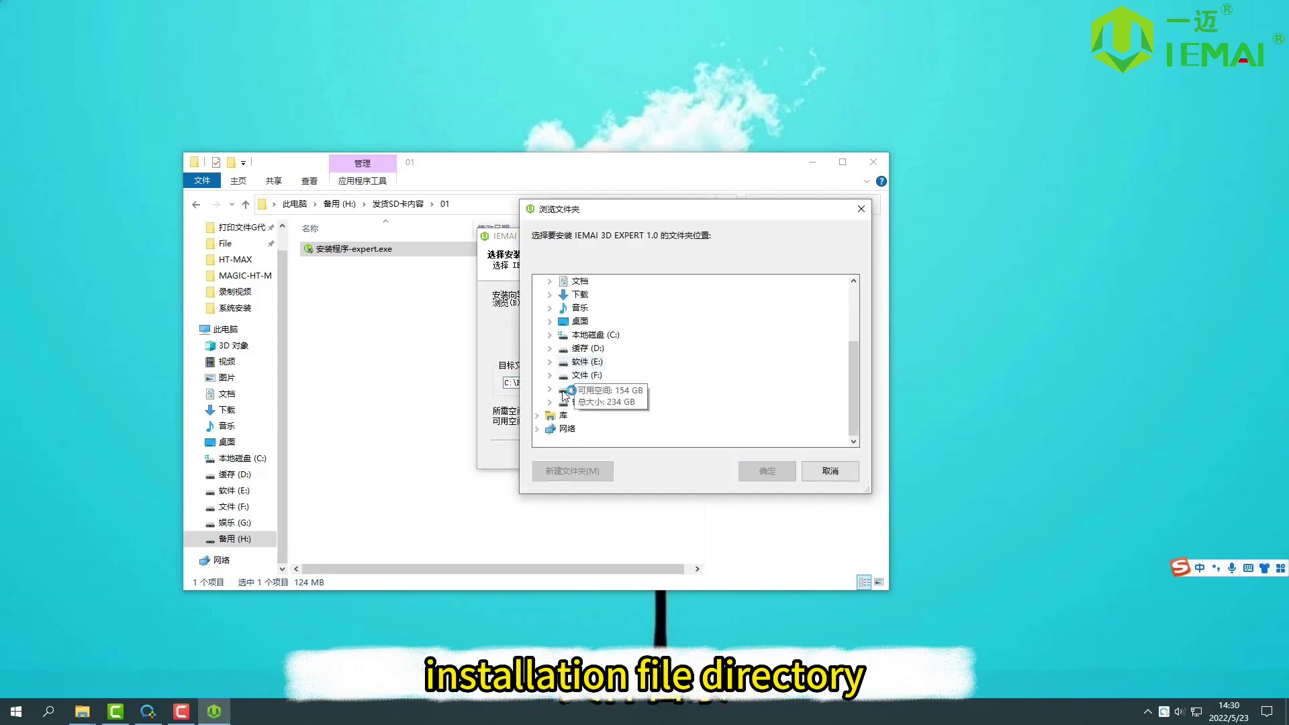
pyautogui.press('Return')
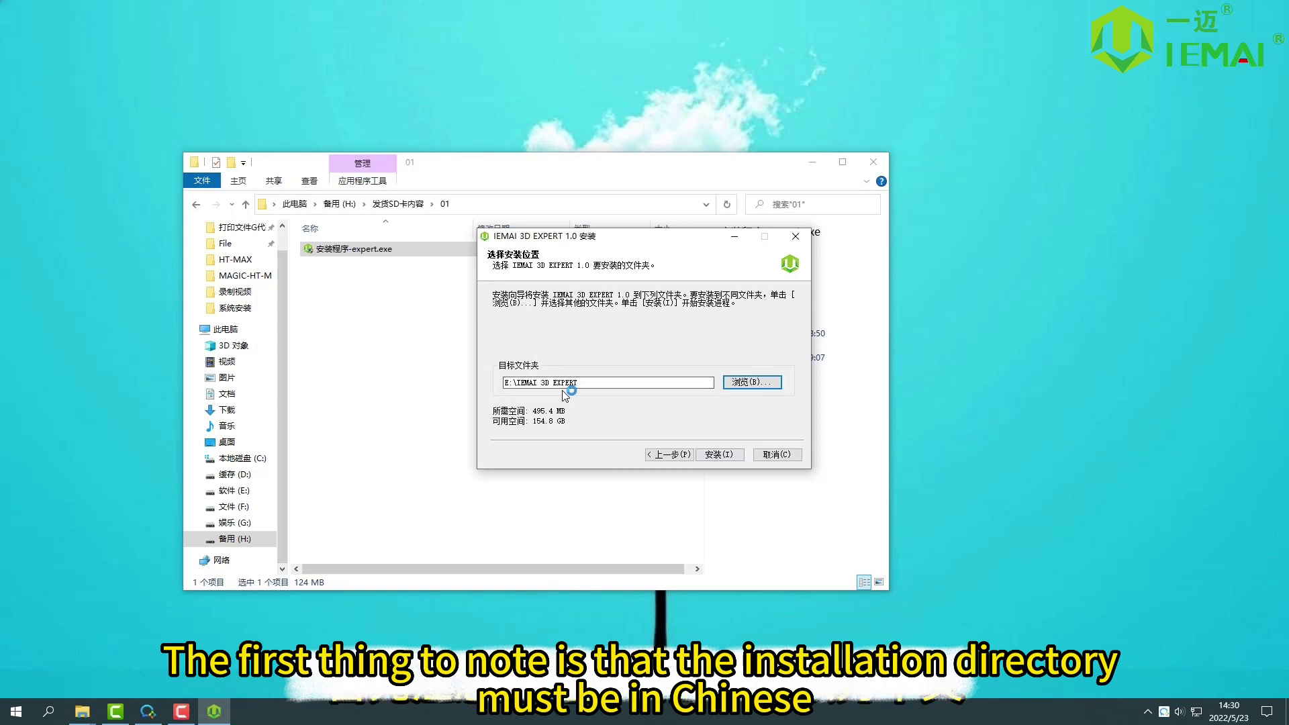
pyautogui.click(562, 388)
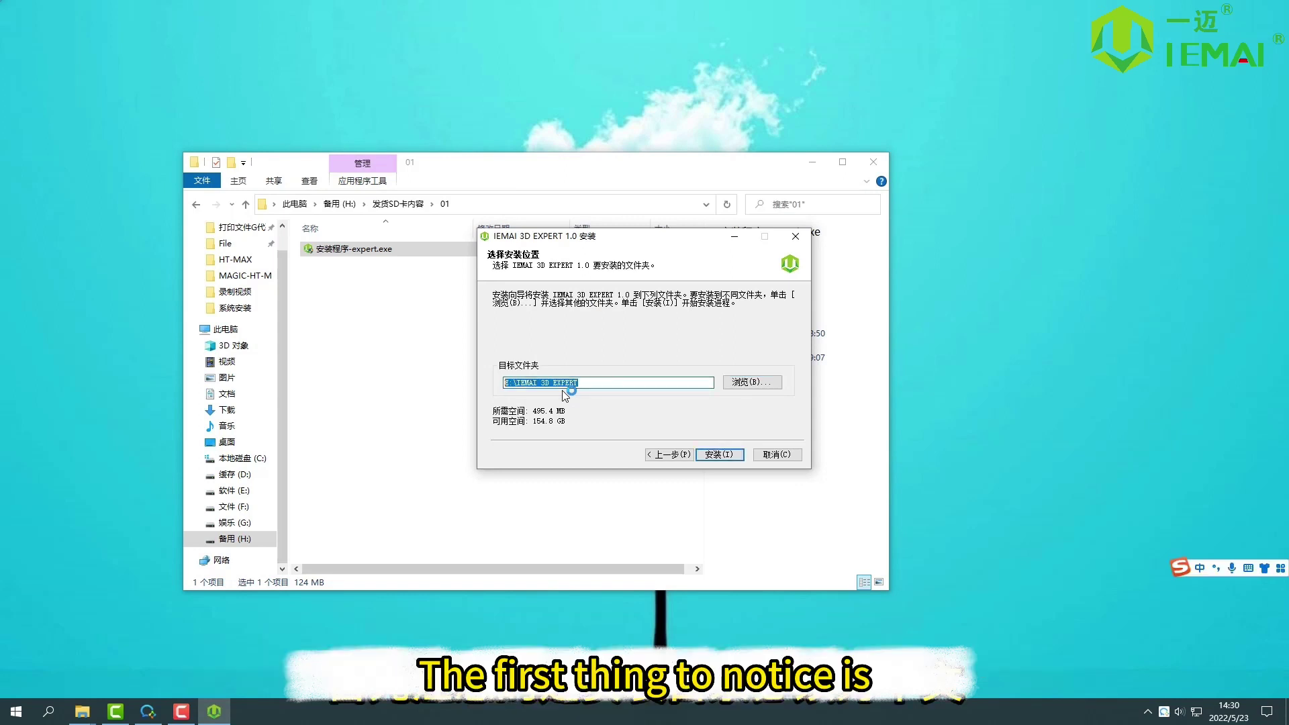
pyautogui.moveTo(579, 383); pyautogui.dragTo(464, 382)
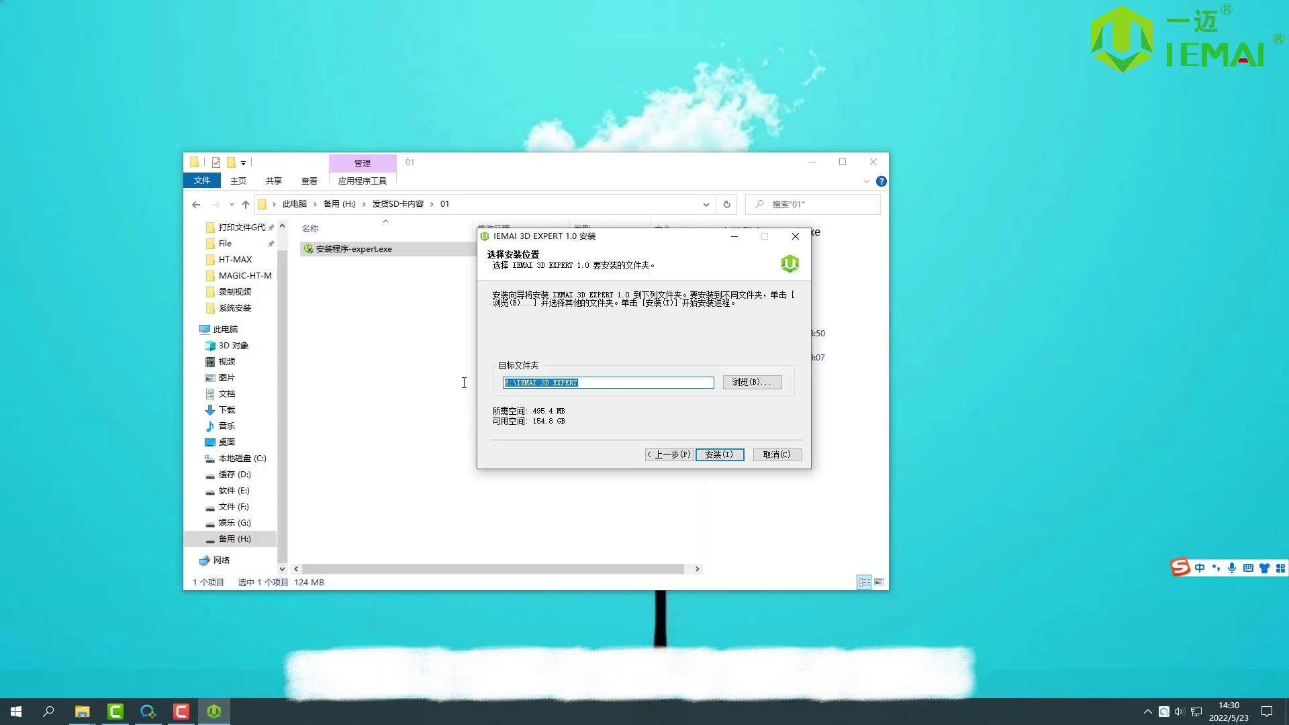
pyautogui.press('Return')
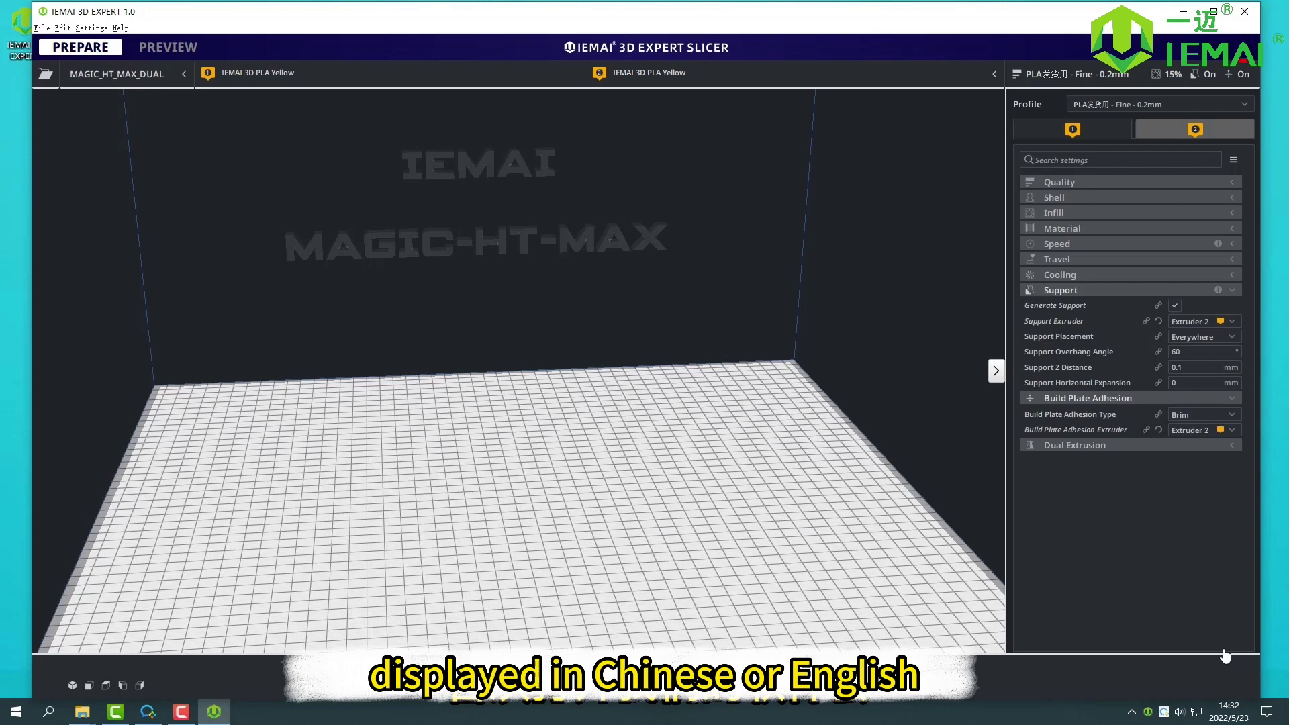
# Step: Choose English as the interface language in the general preferences and close them
pyautogui.hotkey('alt', 's')
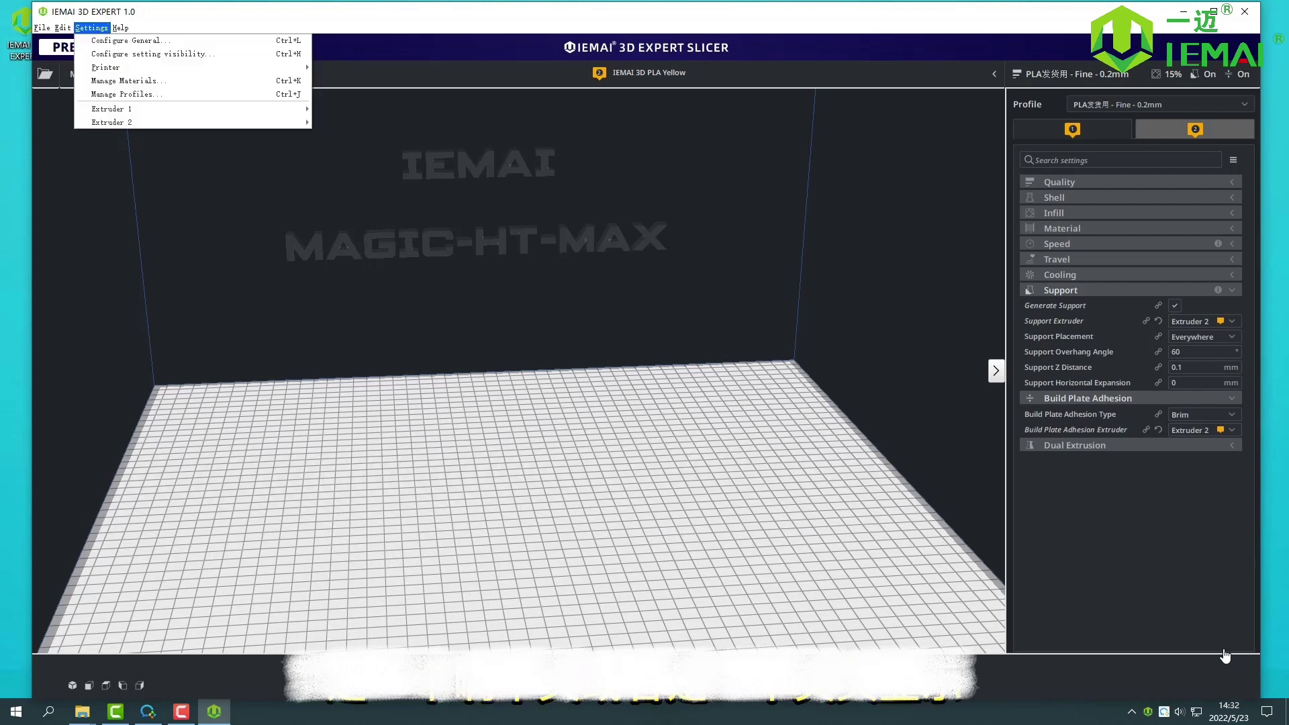
pyautogui.press('Escape')
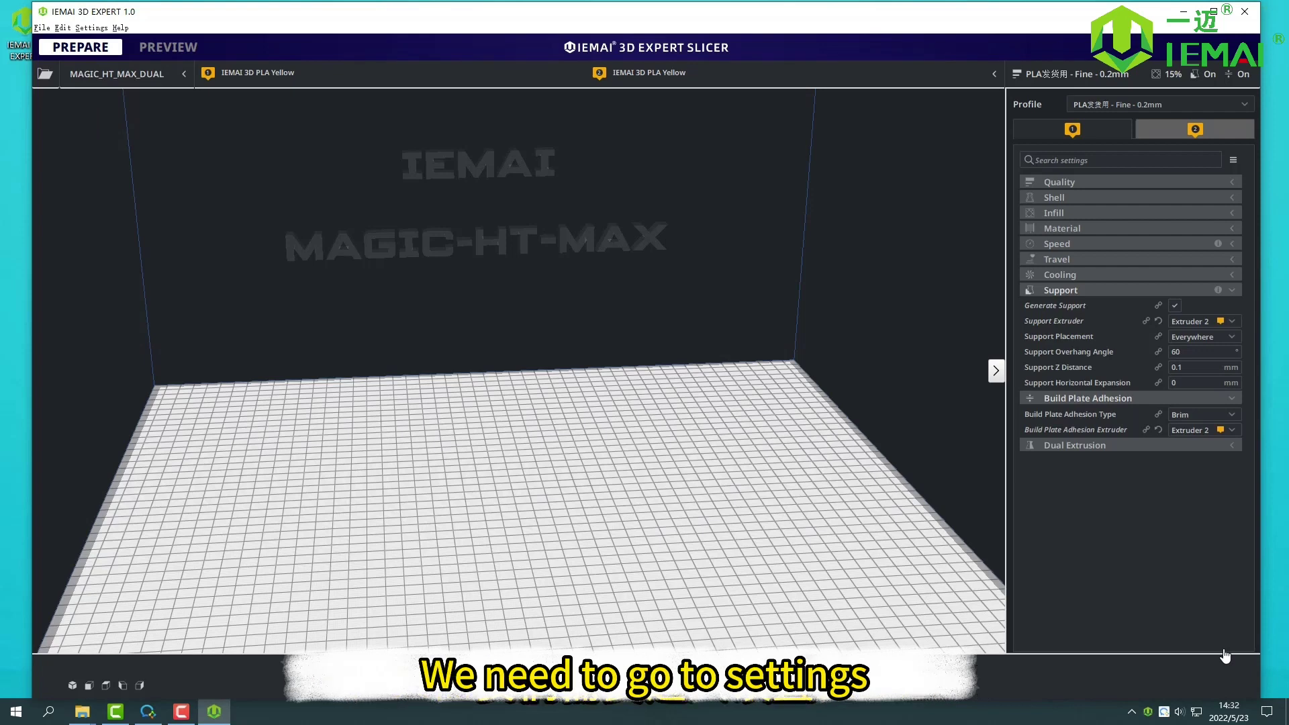
pyautogui.hotkey('alt', 's')
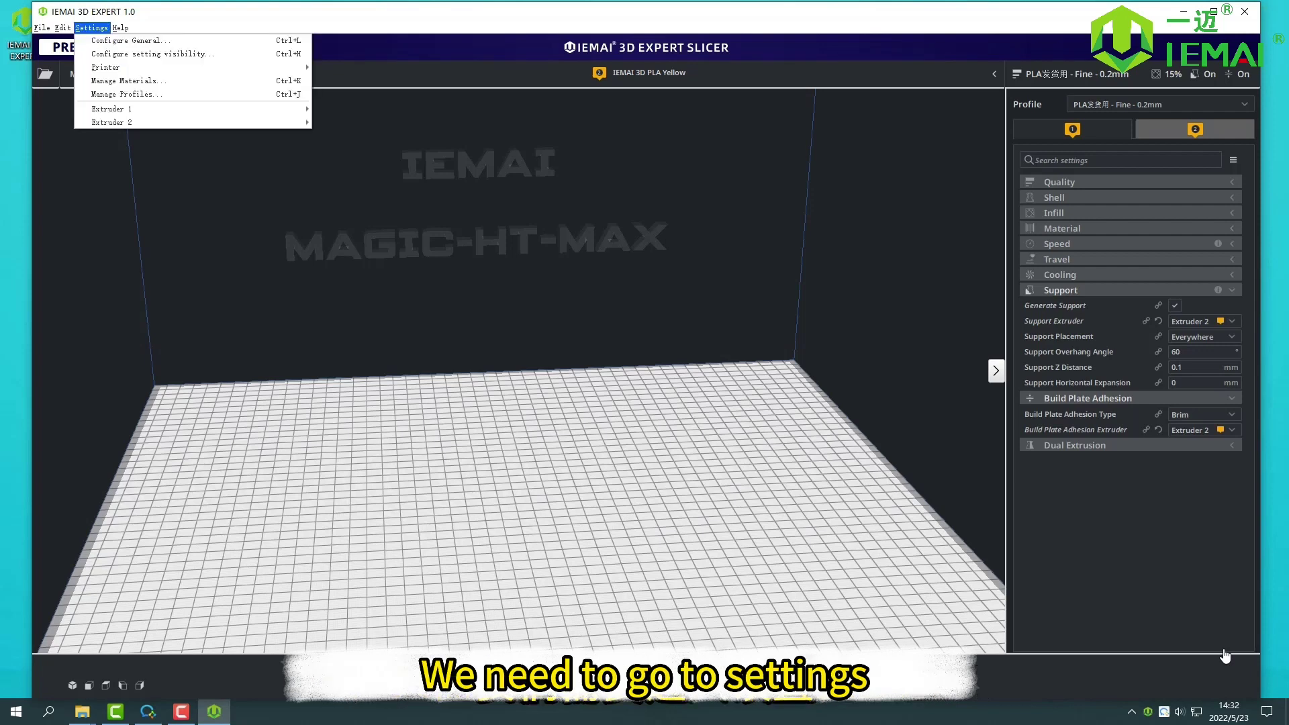
pyautogui.press('Down')
pyautogui.press('Return')
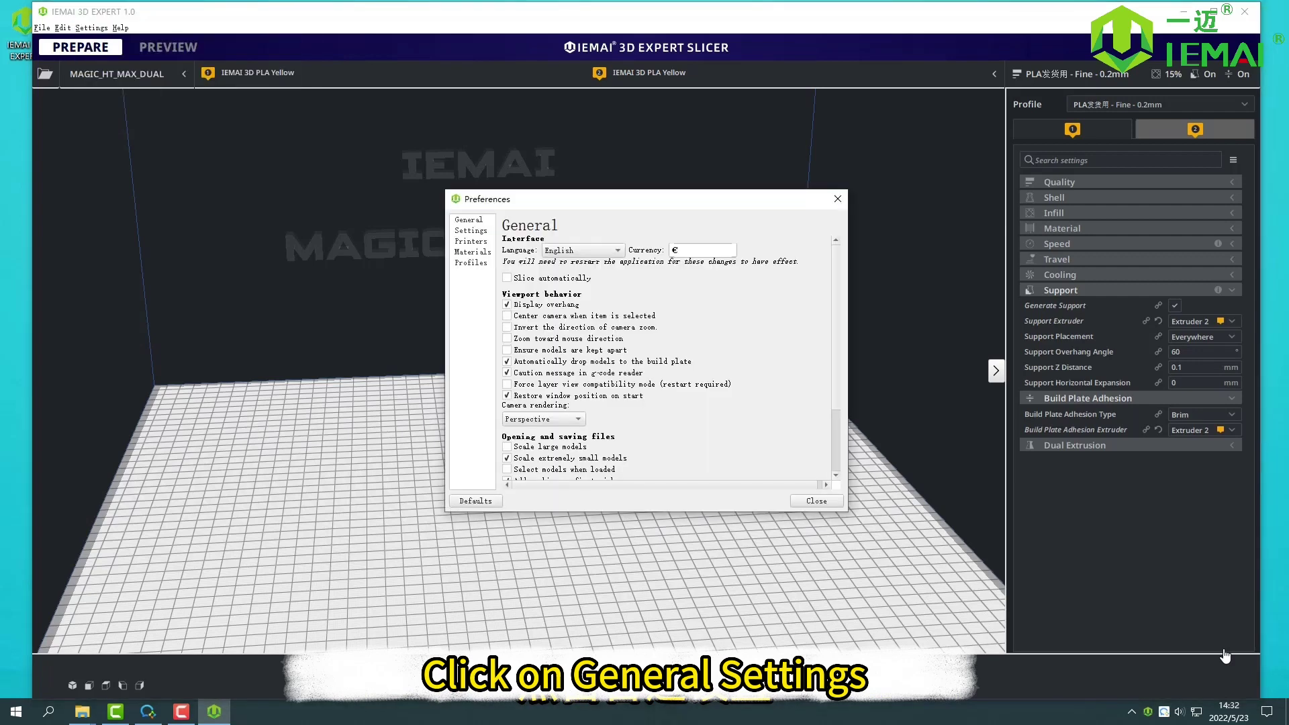
pyautogui.hotkey('alt', 'Down')
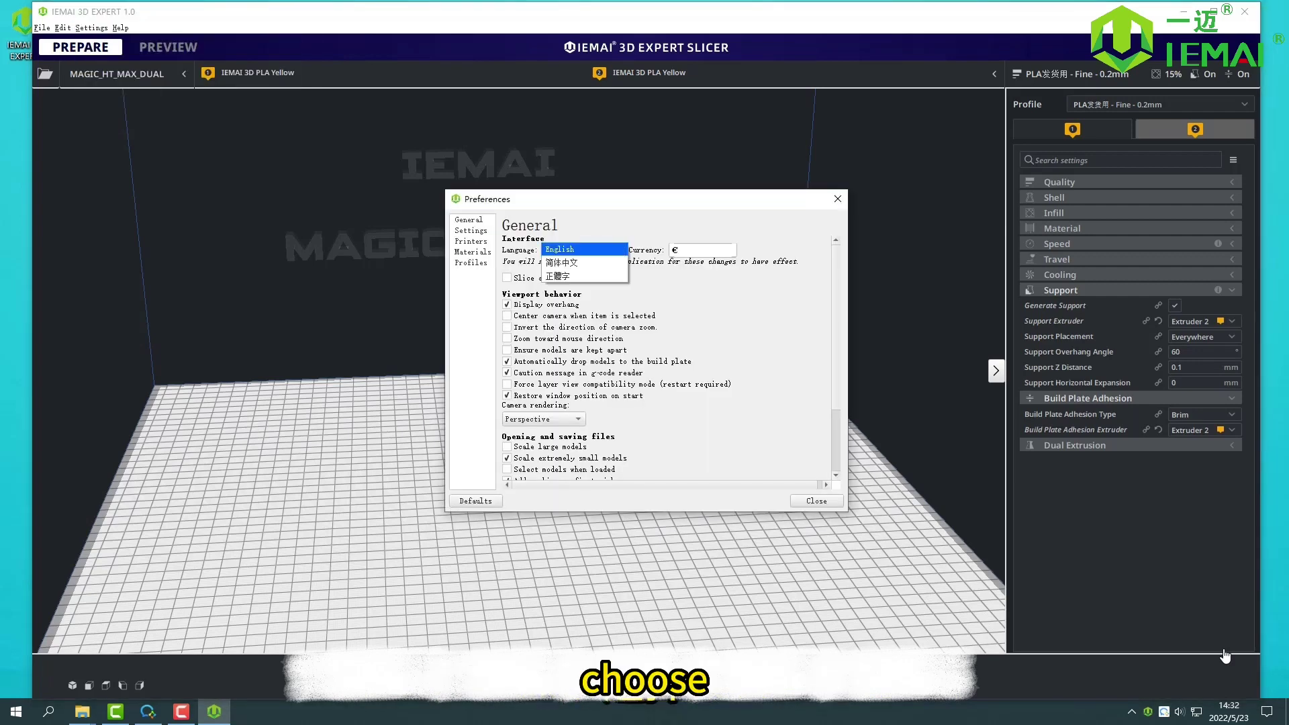
pyautogui.press('Down')
pyautogui.press('Down')
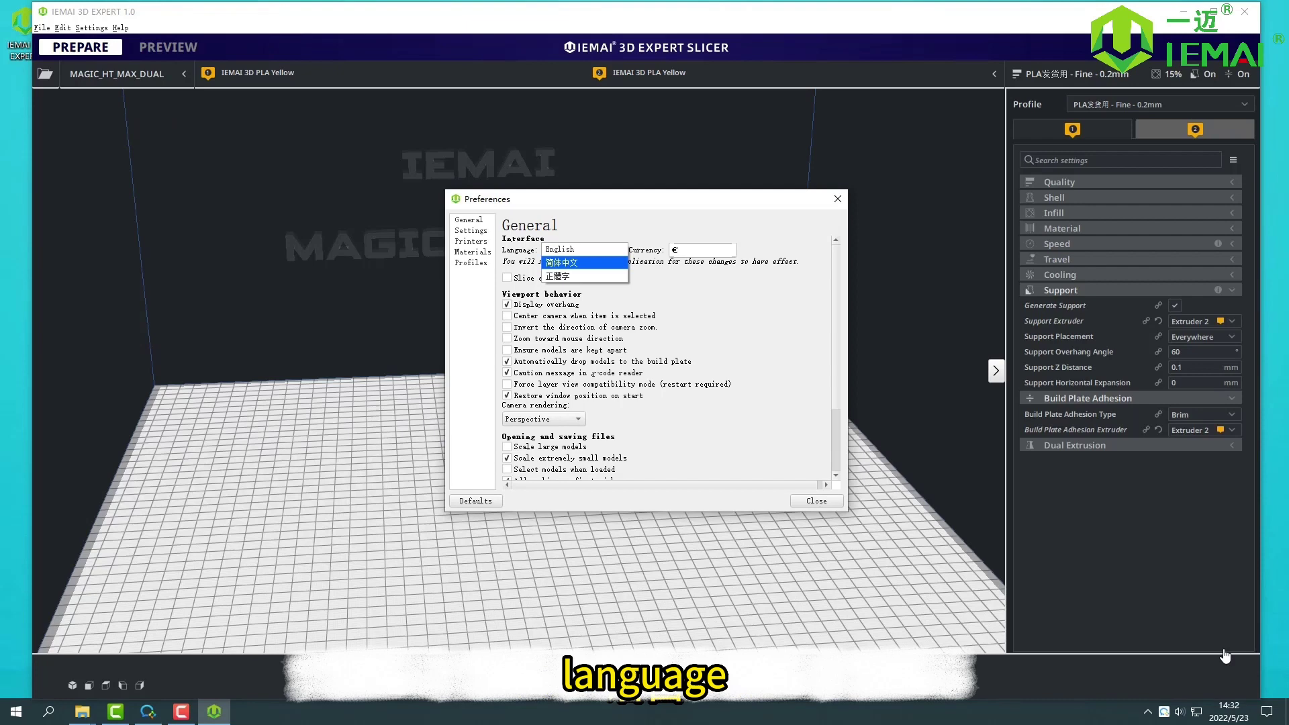
pyautogui.press('Up')
pyautogui.press('Up')
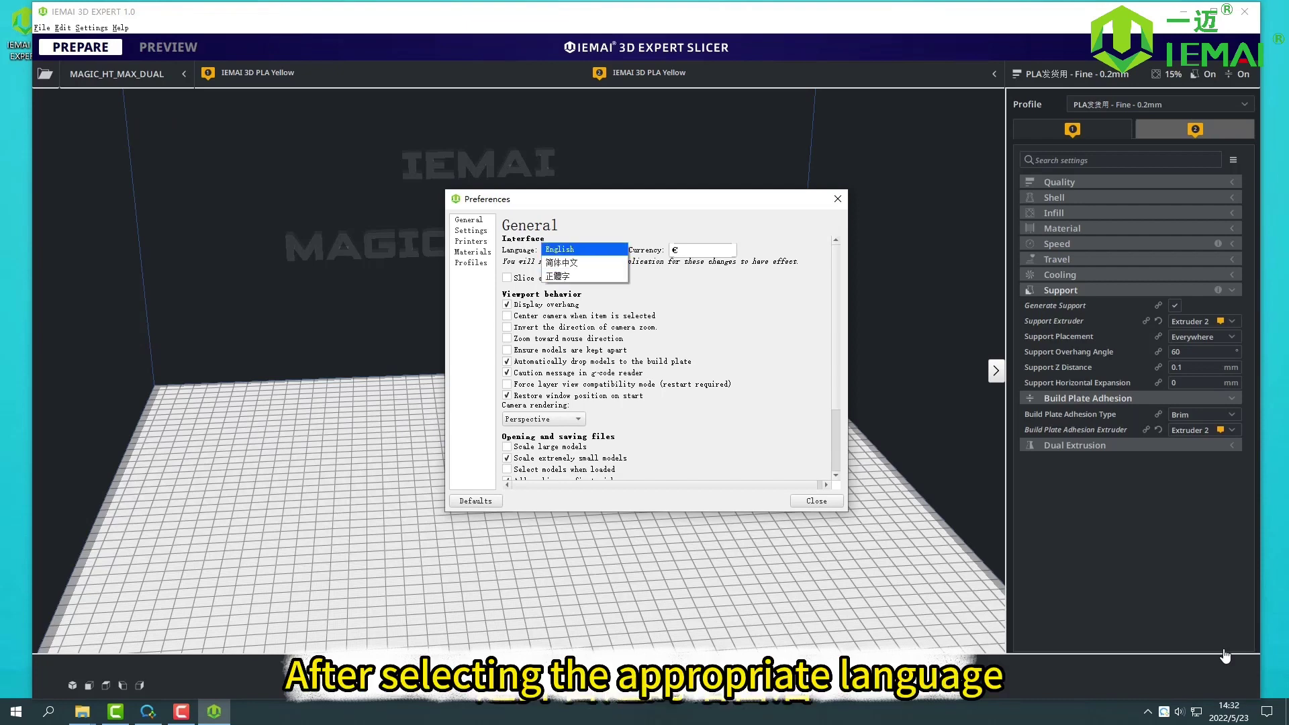
pyautogui.press('Return')
pyautogui.press('Escape')
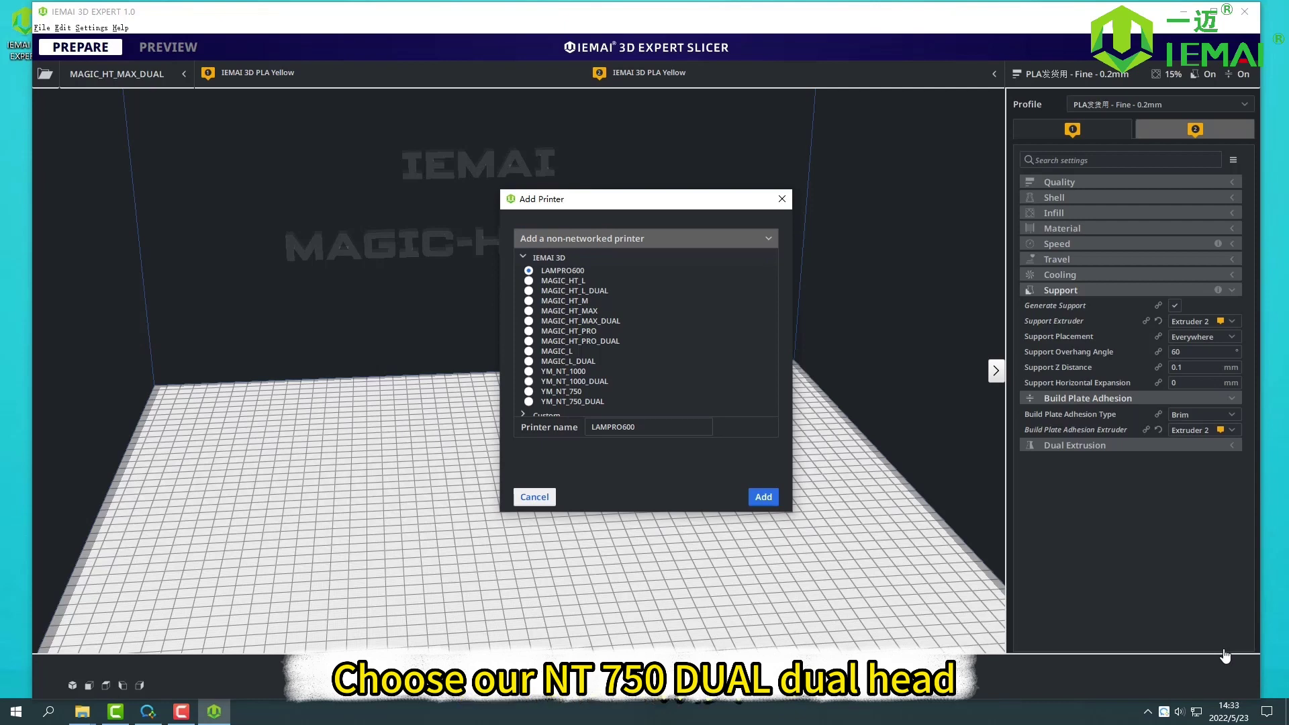
# Step: Add the non-networked dual-head printer YM_NT_750_DUAL from the IEMAI 3D models
pyautogui.click(528, 381)
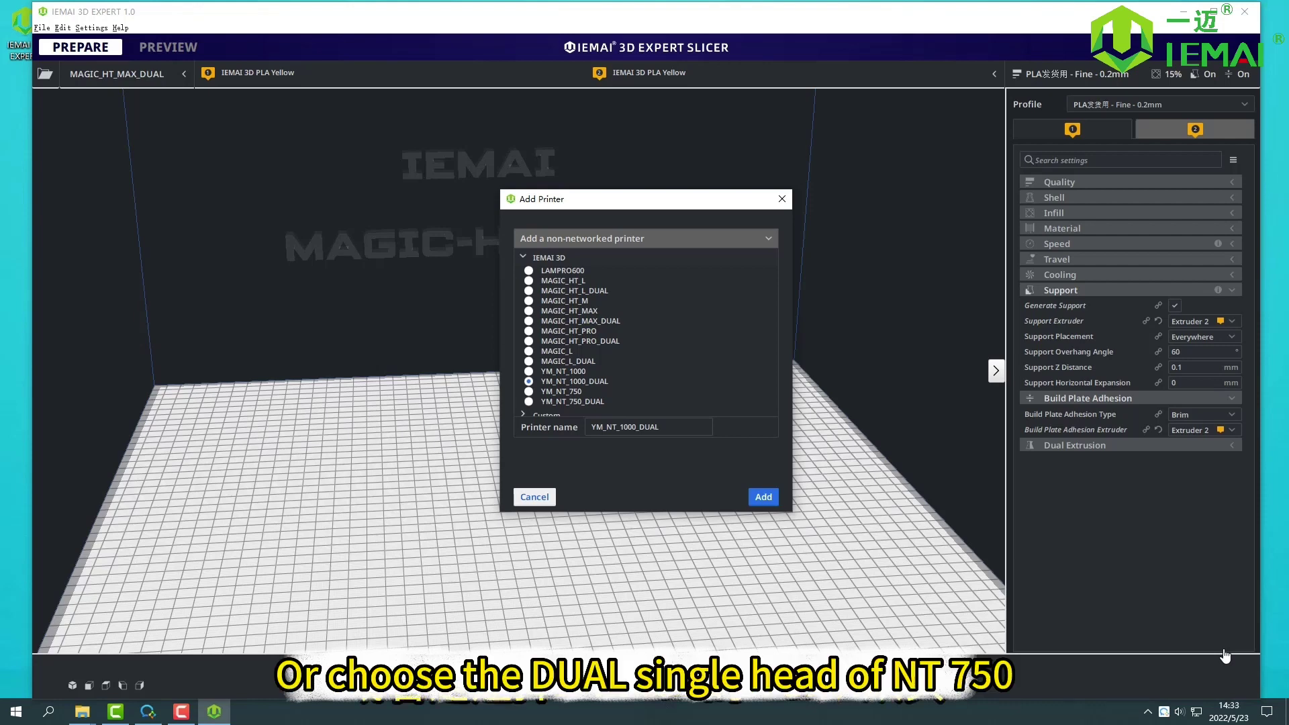
pyautogui.click(528, 401)
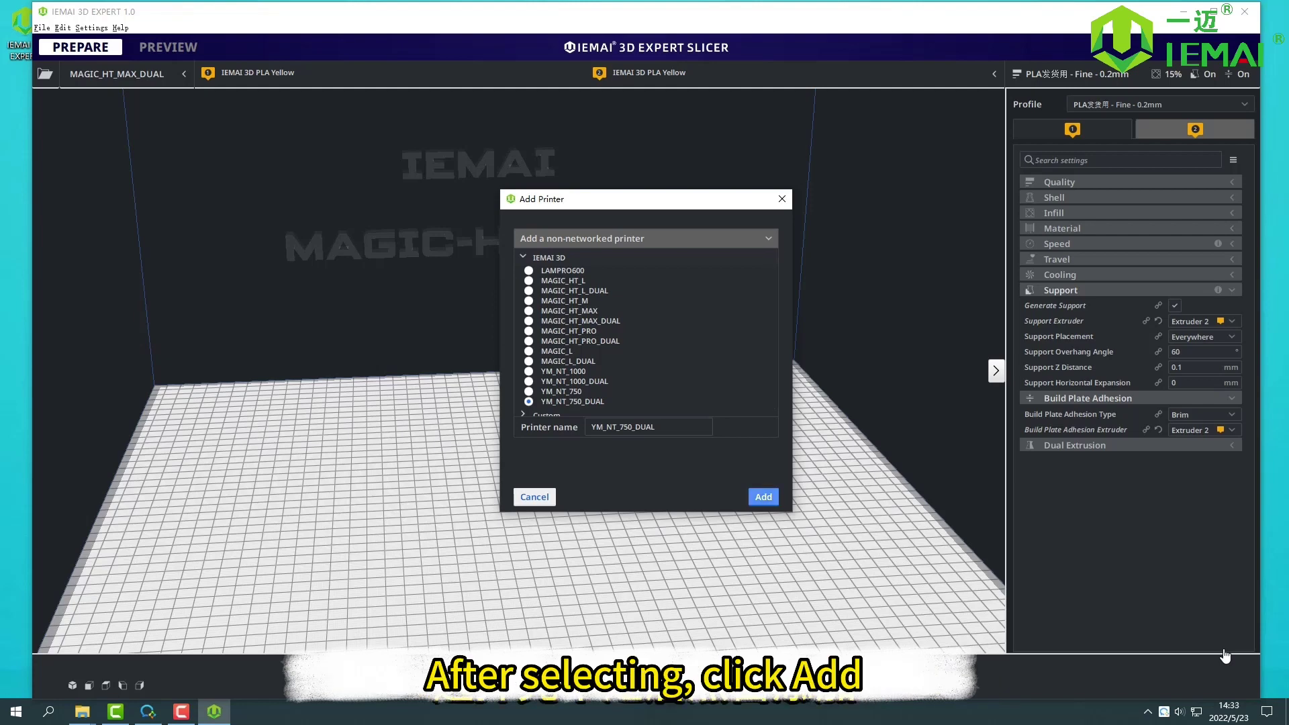
pyautogui.press('Return')
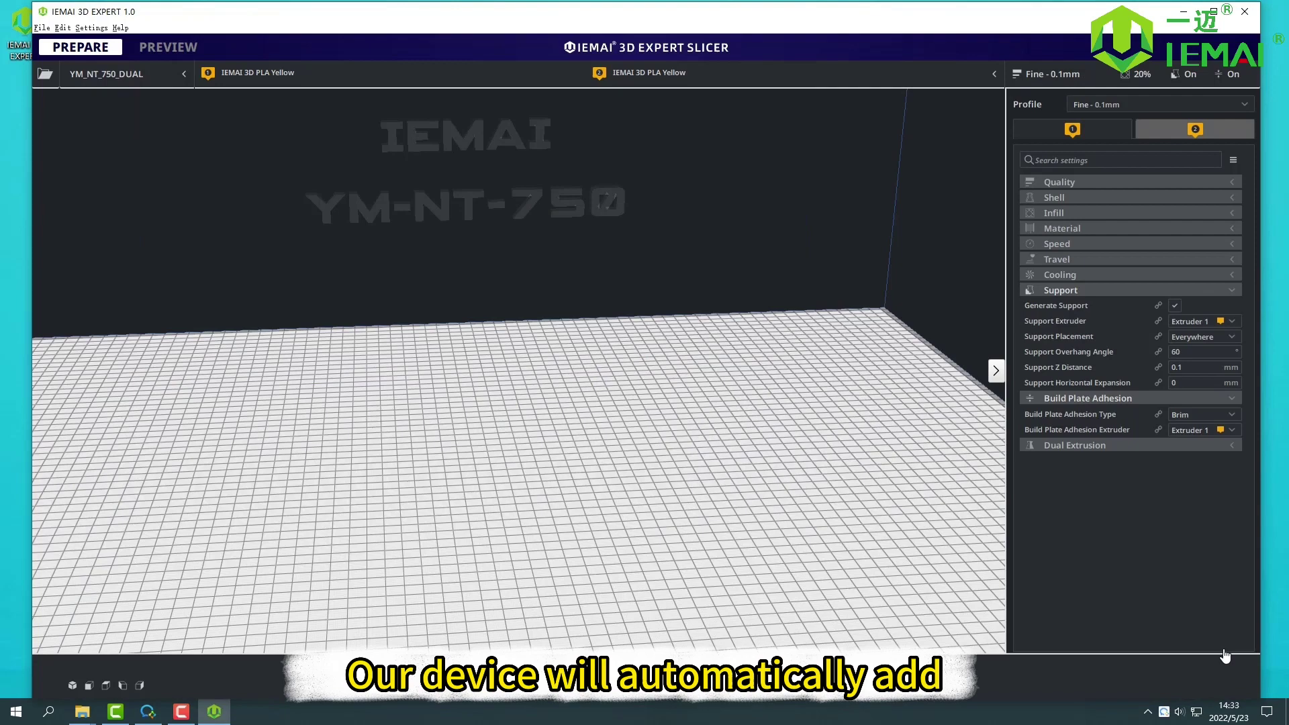
pyautogui.scroll(-4, 518, 371)
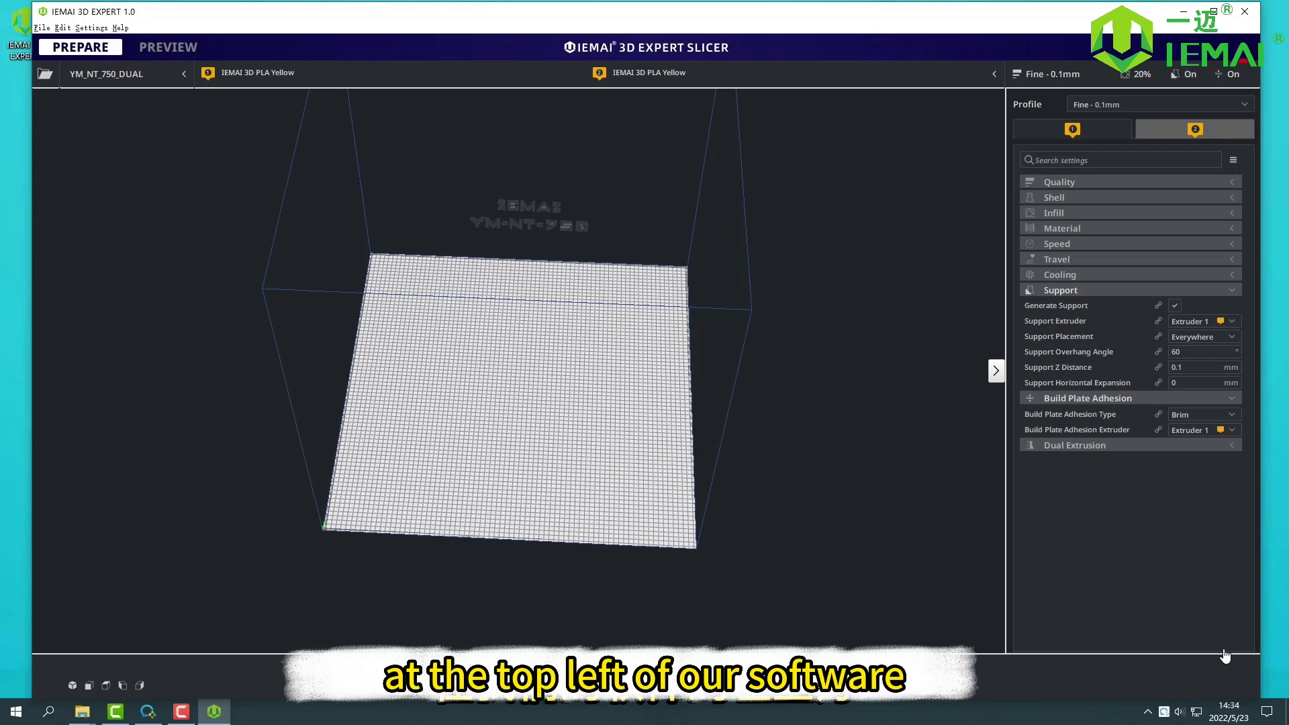
# Step: Review the available file, edit, settings and help commands without running any
pyautogui.hotkey('alt', 'f')
pyautogui.press('Right')
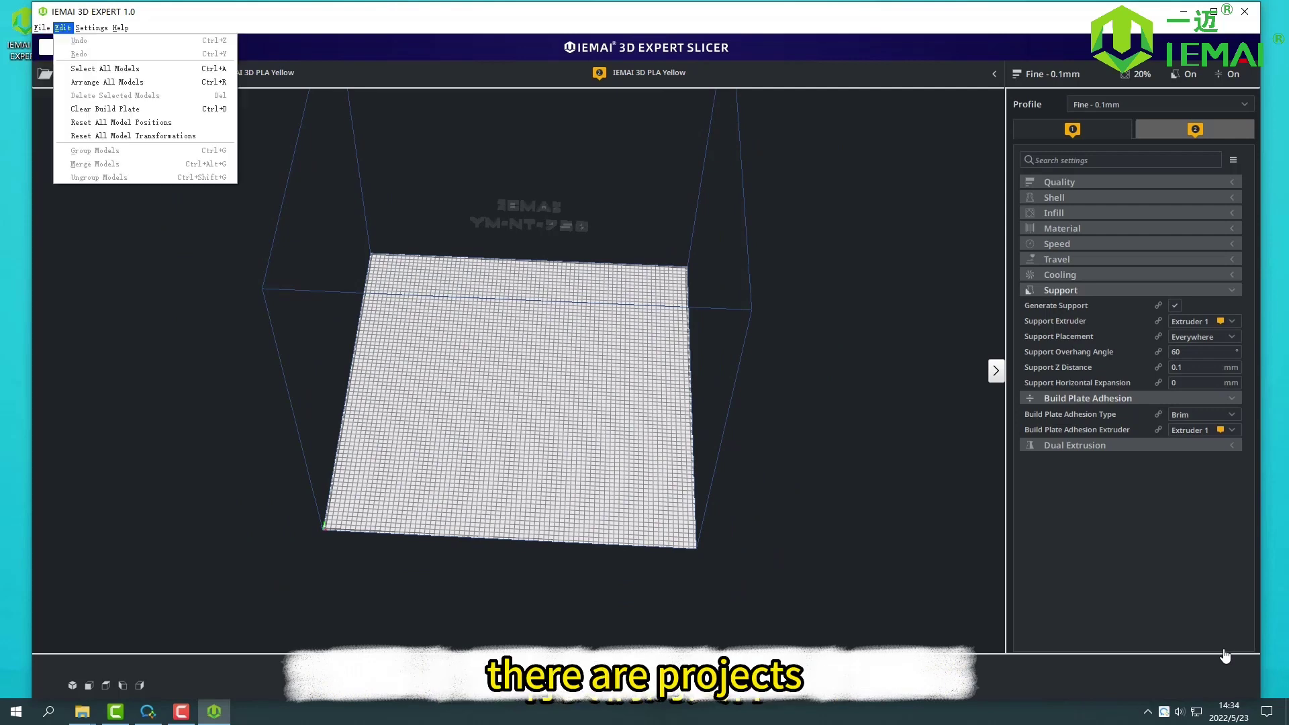
pyautogui.press('Right')
pyautogui.press('Left')
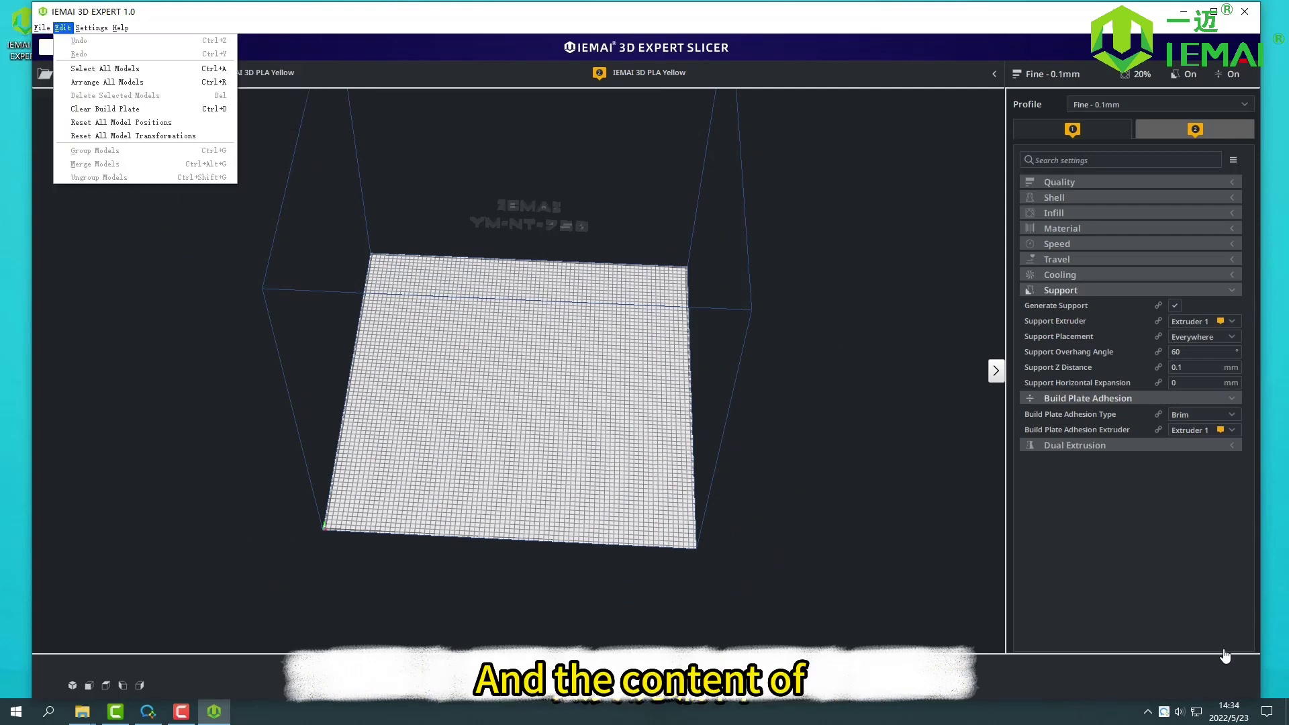
pyautogui.press('Right')
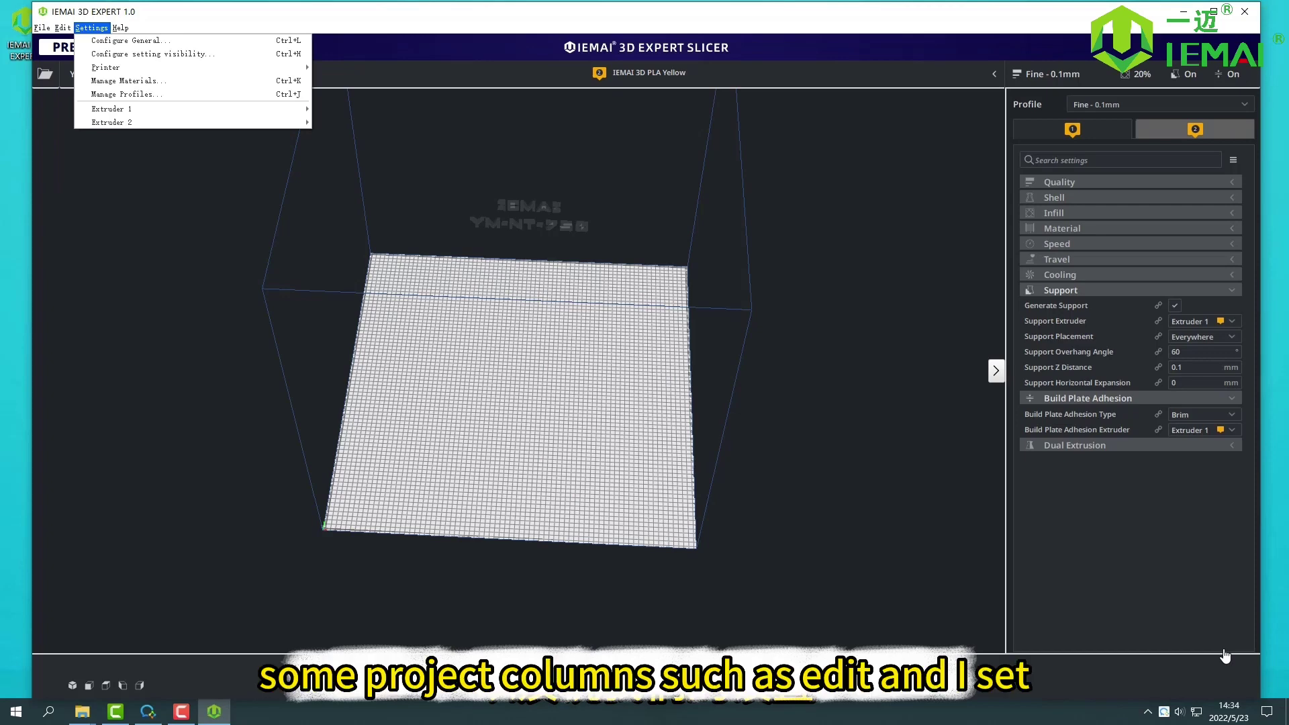
pyautogui.press('Right')
pyautogui.press('Left')
pyautogui.press('Left')
pyautogui.press('Left')
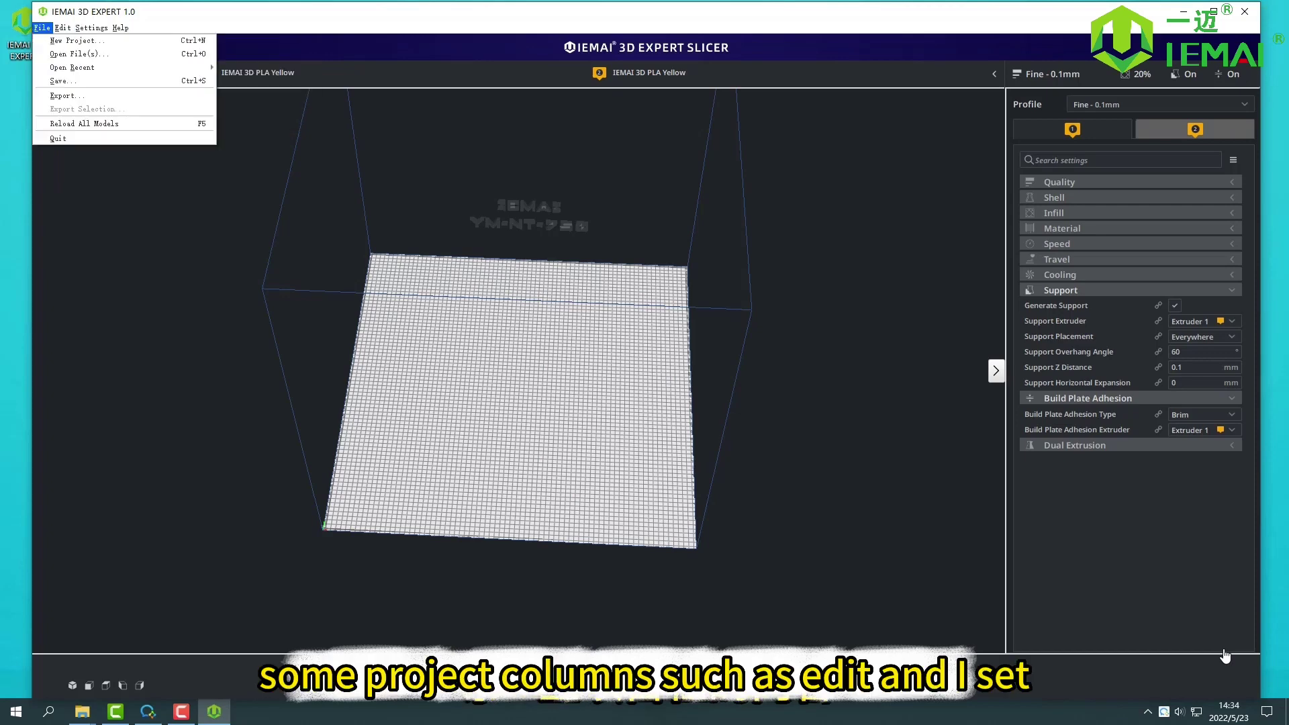
pyautogui.press('Right')
pyautogui.press('Right')
pyautogui.press('Right')
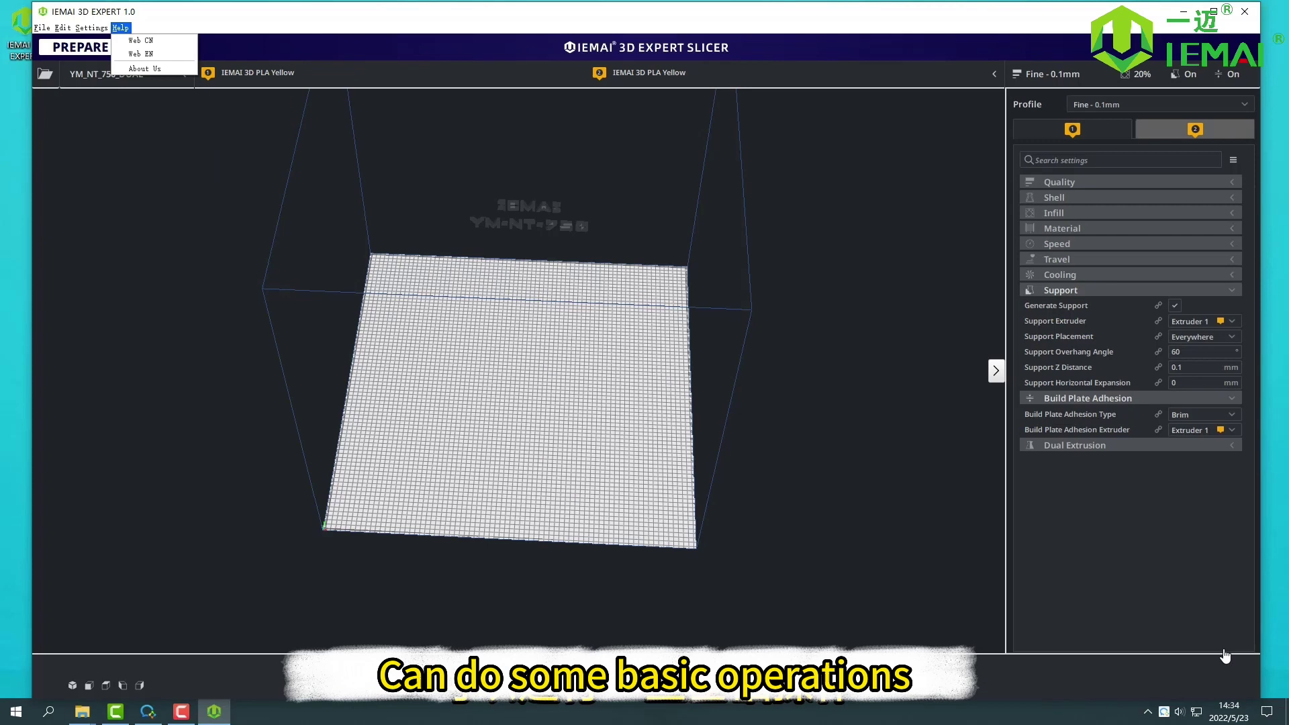
pyautogui.press('Escape')
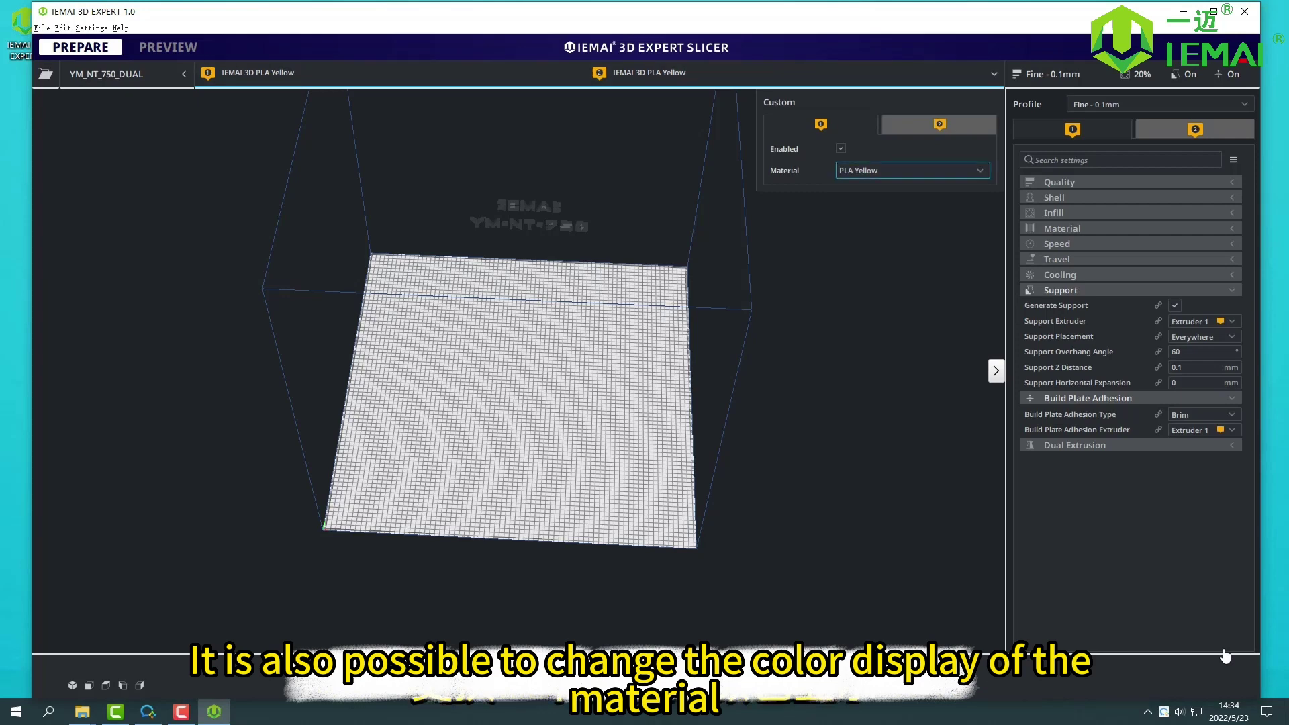
# Step: Look through the material brands offered for the extruder and leave the material selection
pyautogui.press('space')
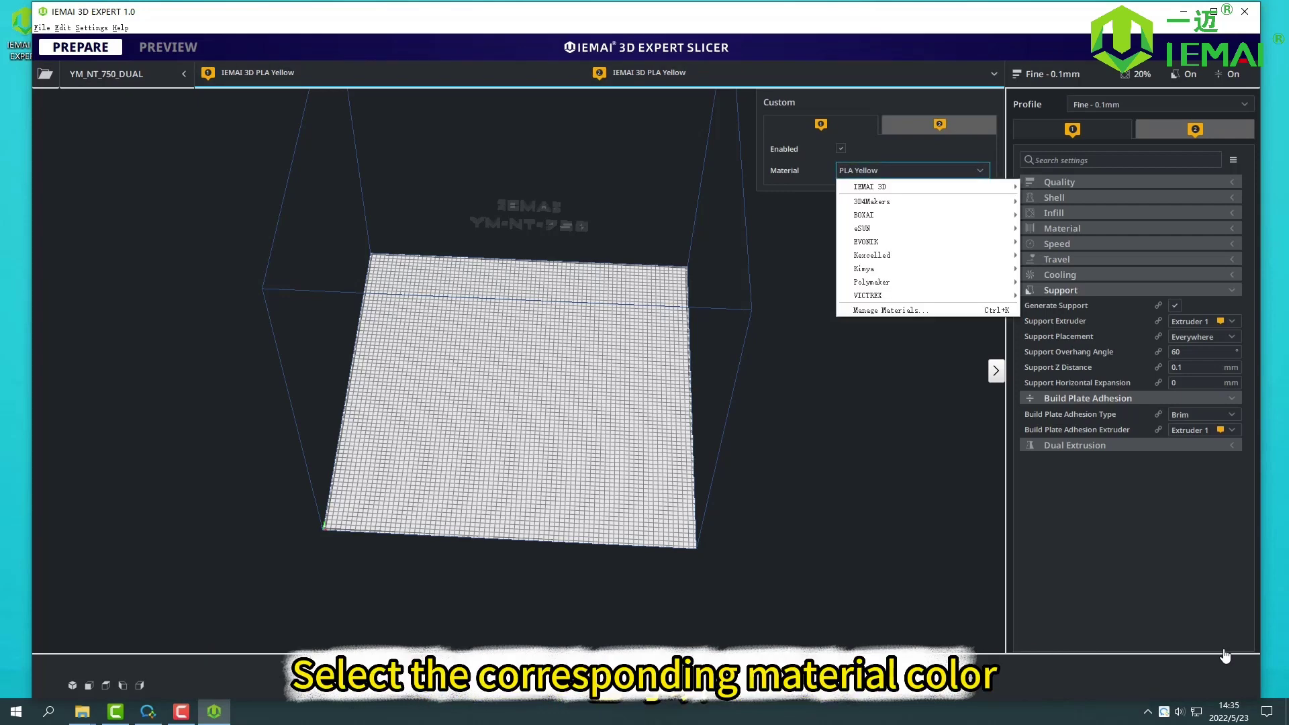
pyautogui.press('Escape')
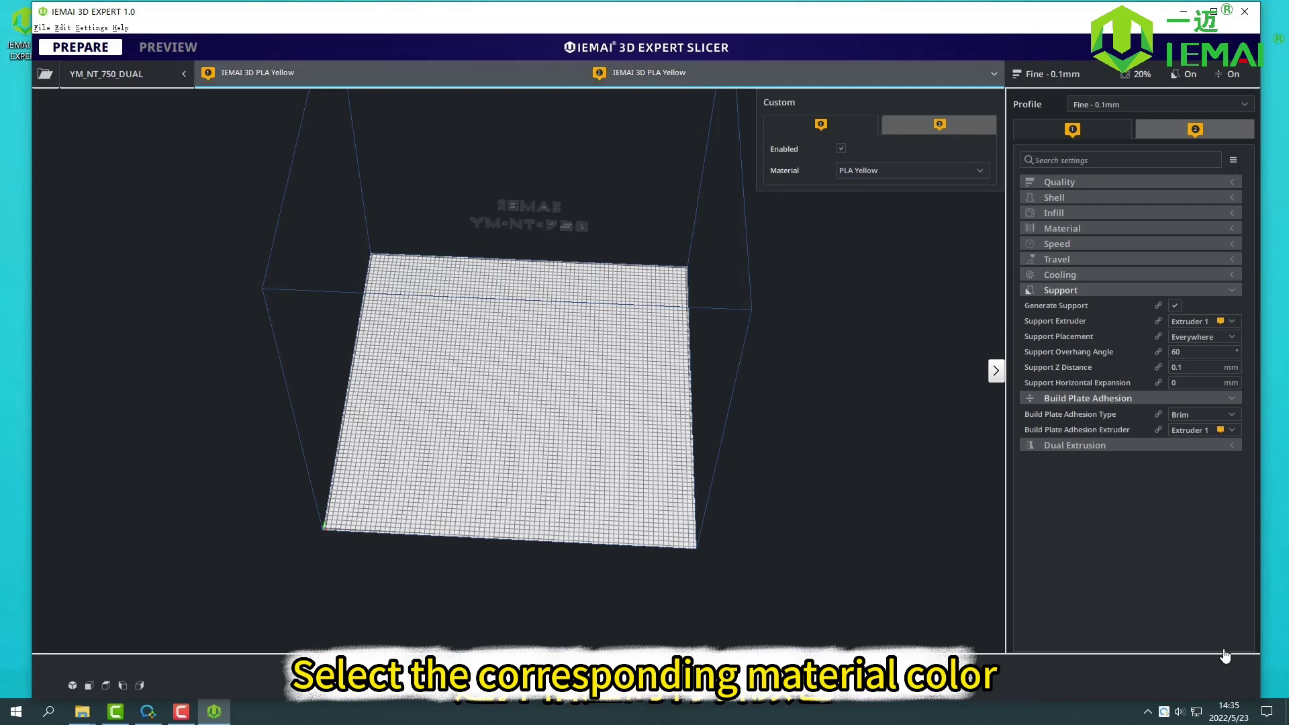
pyautogui.press('Escape')
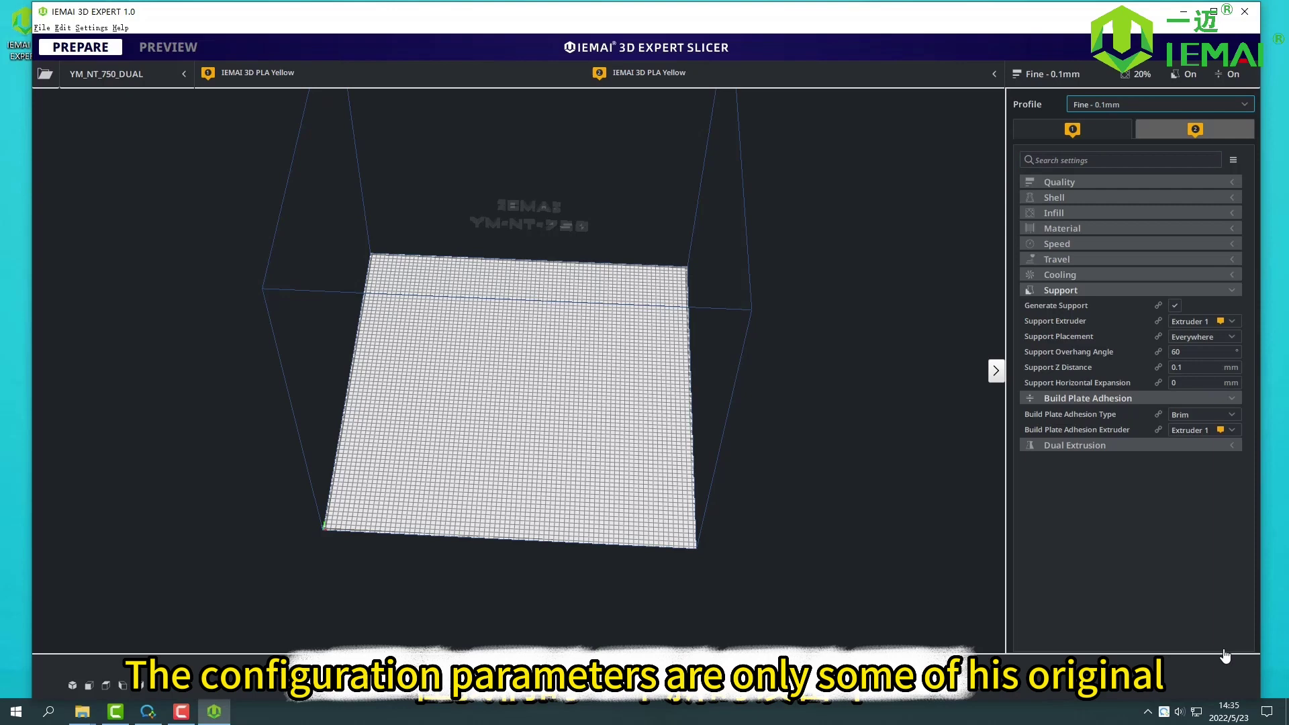
# Step: Look through the default and custom print profiles available for the printer without changing the active one
pyautogui.press('space')
pyautogui.press('Down')
pyautogui.press('Down')
pyautogui.press('Down')
pyautogui.press('Down')
pyautogui.press('Down')
pyautogui.press('Down')
pyautogui.press('Up')
pyautogui.press('Up')
pyautogui.press('Up')
pyautogui.press('Up')
pyautogui.press('Up')
pyautogui.press('Up')
pyautogui.press('Up')
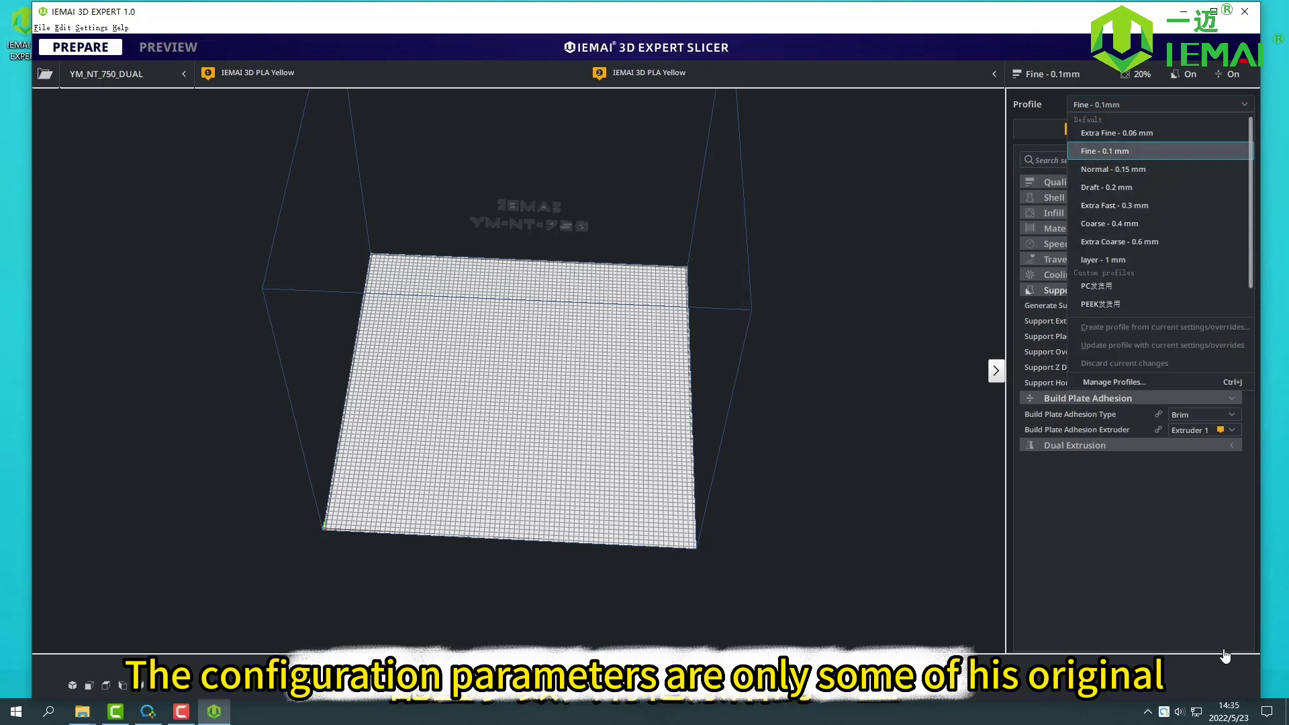
pyautogui.press('Down')
pyautogui.press('Down')
pyautogui.press('Down')
pyautogui.press('Down')
pyautogui.press('Down')
pyautogui.press('Down')
pyautogui.press('Up')
pyautogui.press('Up')
pyautogui.press('Up')
pyautogui.press('Up')
pyautogui.press('Up')
pyautogui.press('Up')
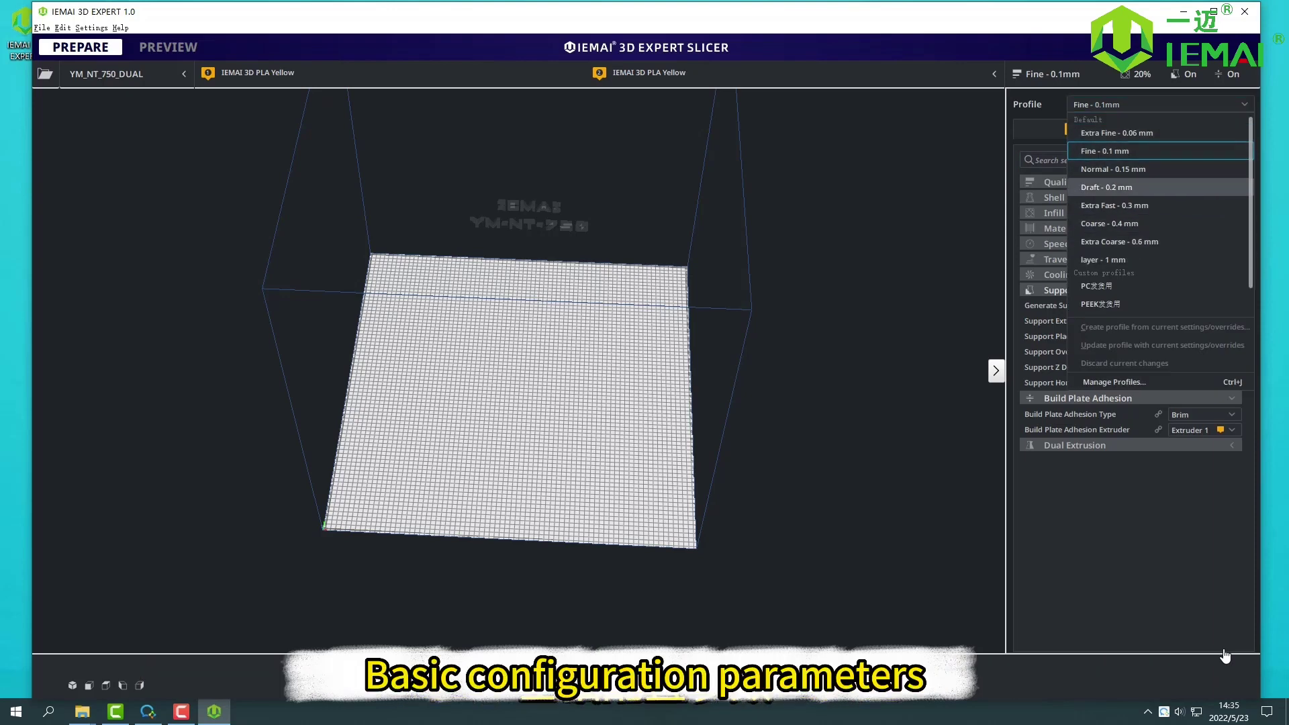
pyautogui.scroll(-1, 1159, 200)
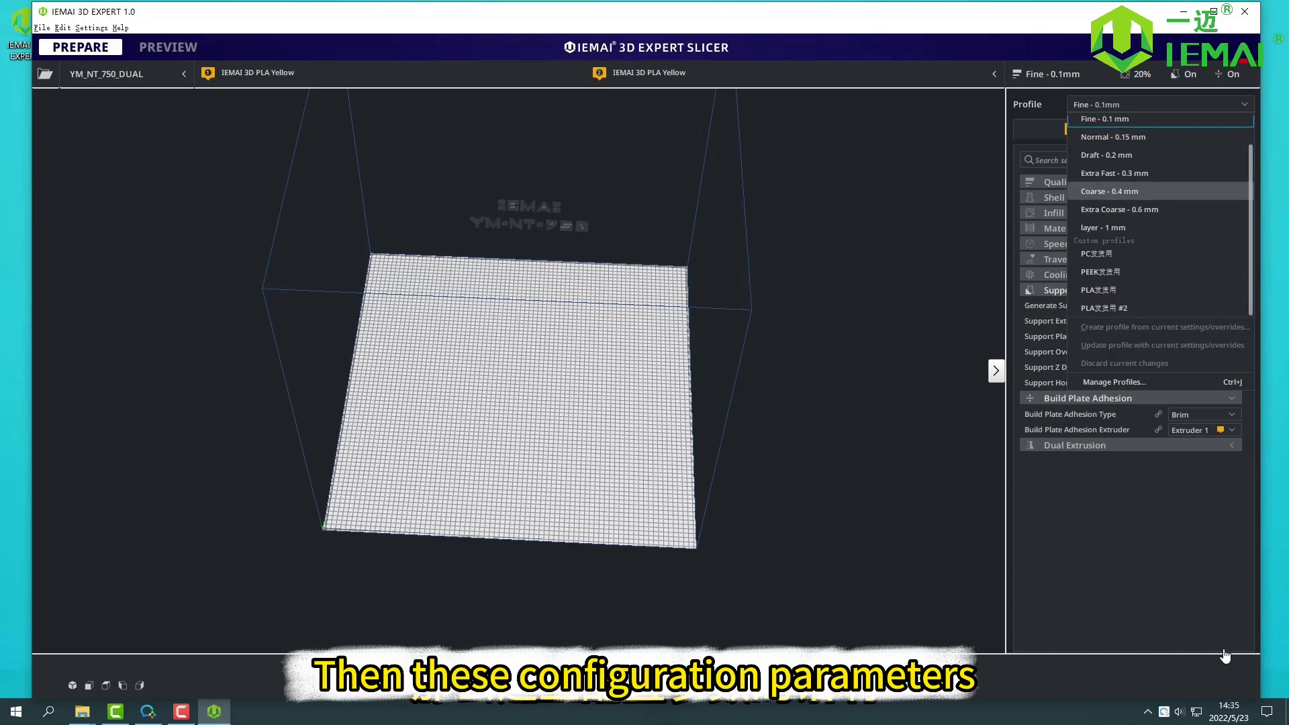
pyautogui.scroll(1, 1160, 200)
pyautogui.press('Up')
pyautogui.press('Down')
pyautogui.press('Up')
pyautogui.press('Up')
pyautogui.press('Up')
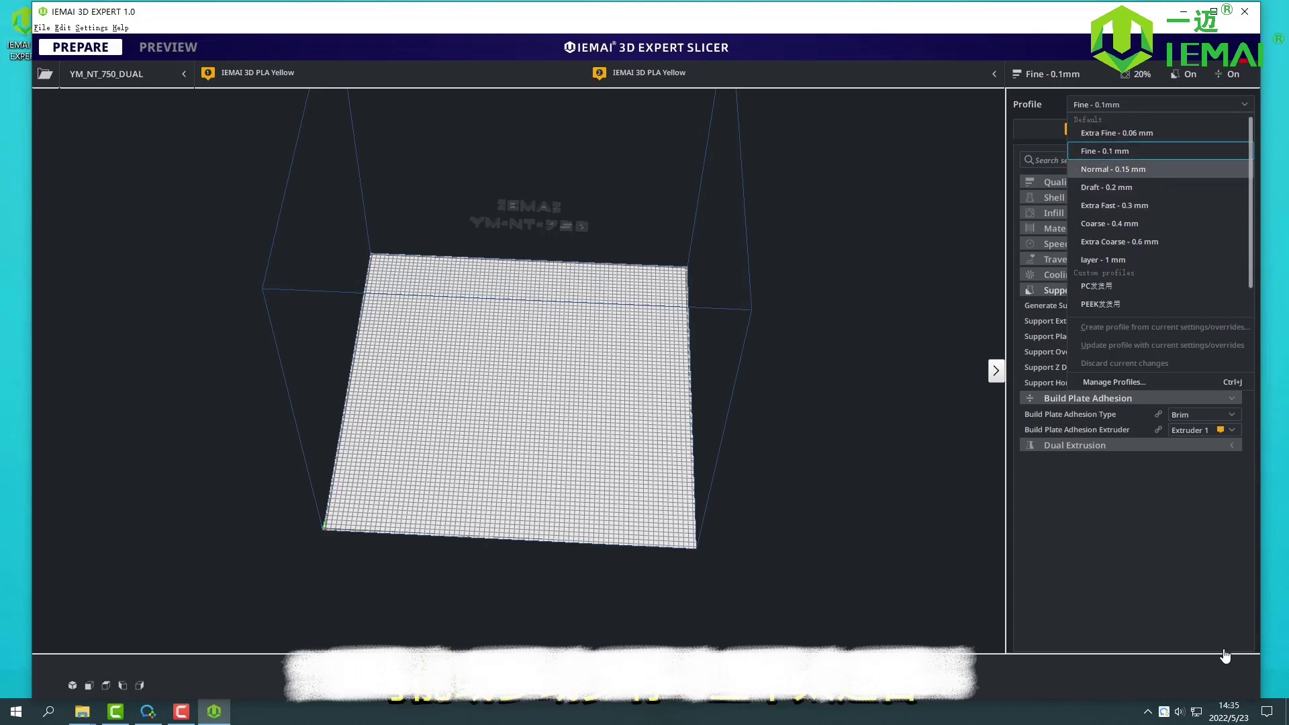
pyautogui.press('Down')
pyautogui.press('Down')
pyautogui.press('Down')
pyautogui.press('Down')
pyautogui.press('Down')
pyautogui.press('Down')
pyautogui.press('Down')
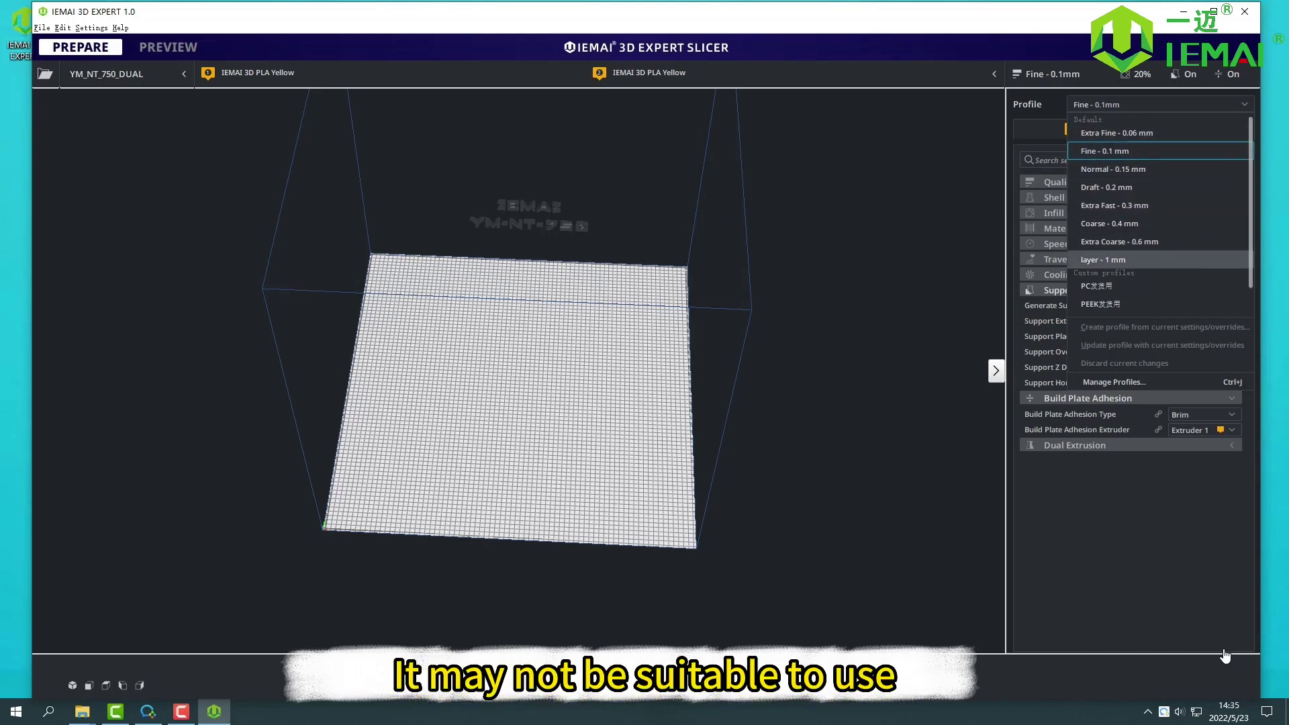
# Step: Open the profile management for the YM_NT_750_DUAL printer
pyautogui.press('Up')
pyautogui.press('Down')
pyautogui.press('Down')
pyautogui.press('Down')
pyautogui.press('Down')
pyautogui.press('Down')
pyautogui.press('Down')
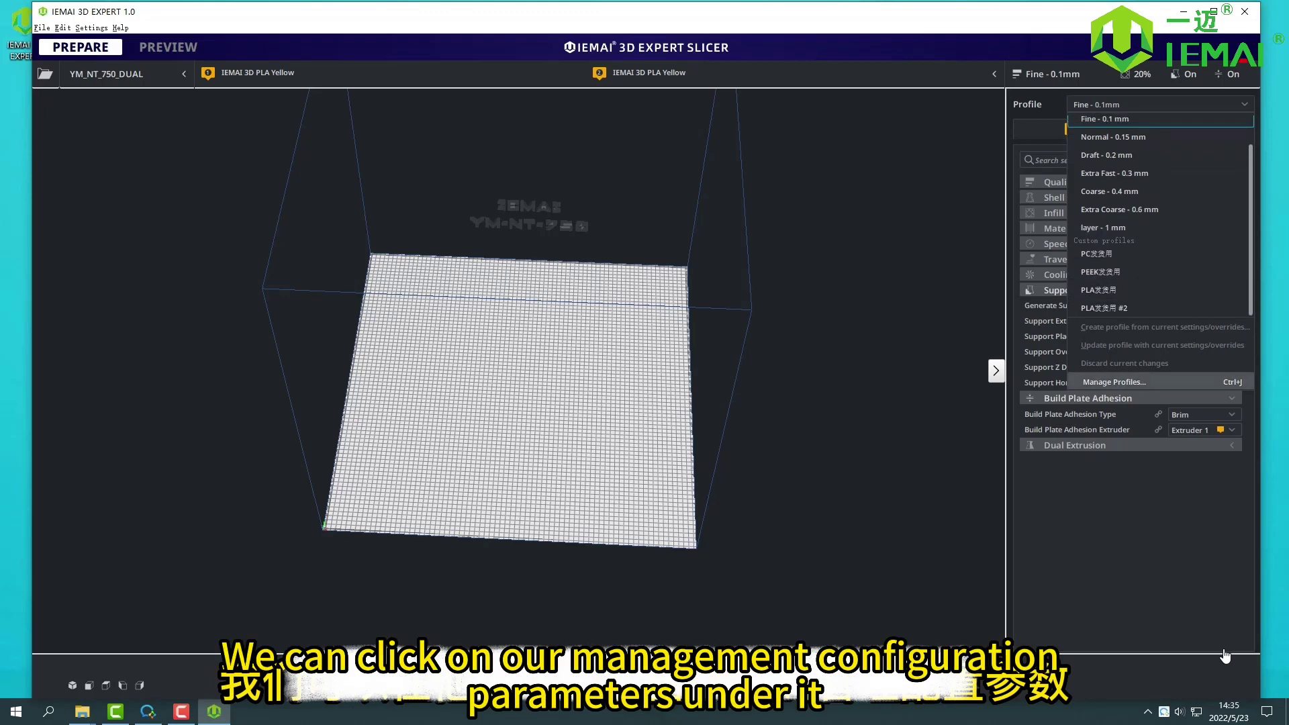
pyautogui.press('Return')
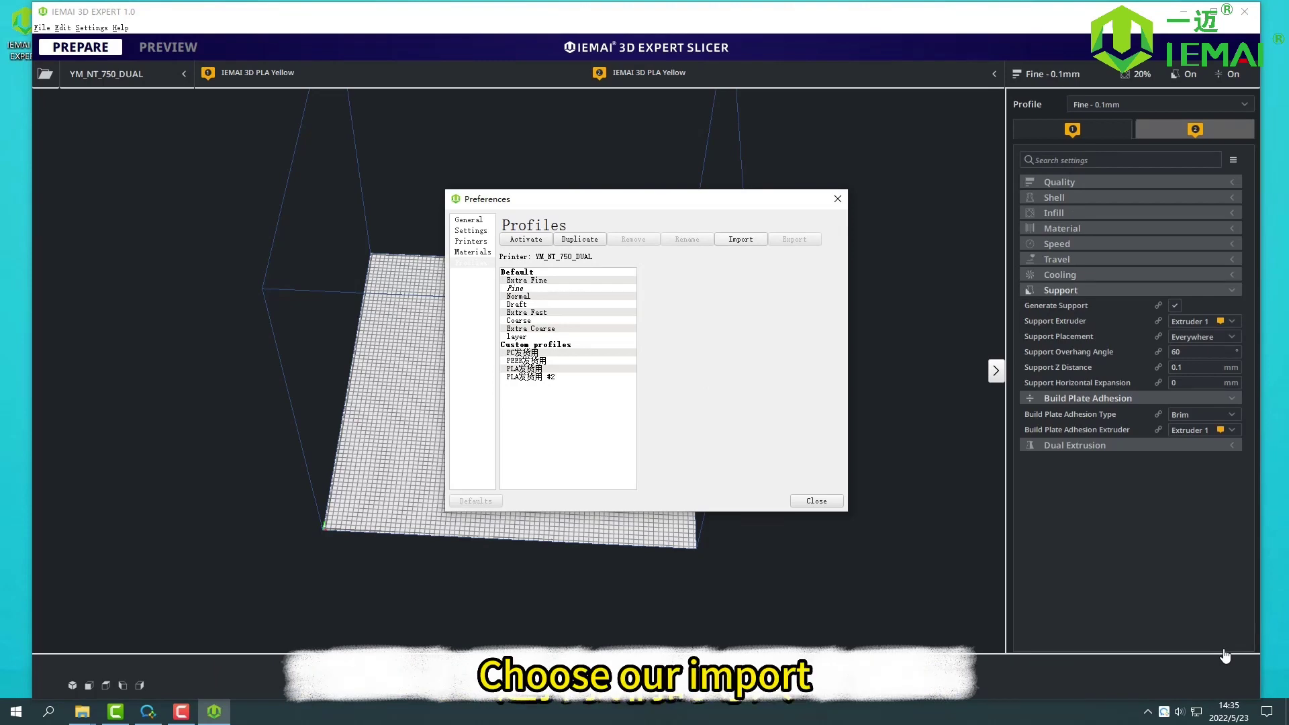
# Step: Import the profile PLA发货用-大设备.curaprofile from folder 02 of the 发货SD卡内容 directory and close the preferences
pyautogui.press('Return')
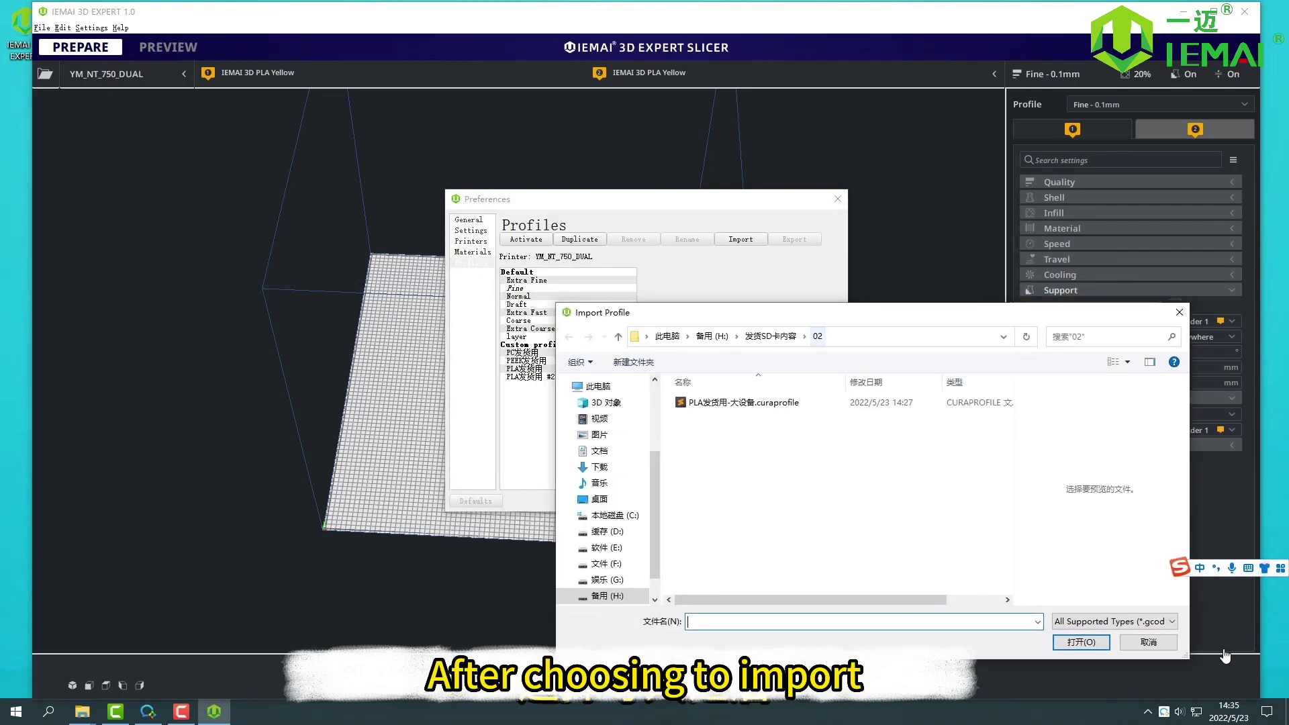
pyautogui.hotkey('alt', 'Up')
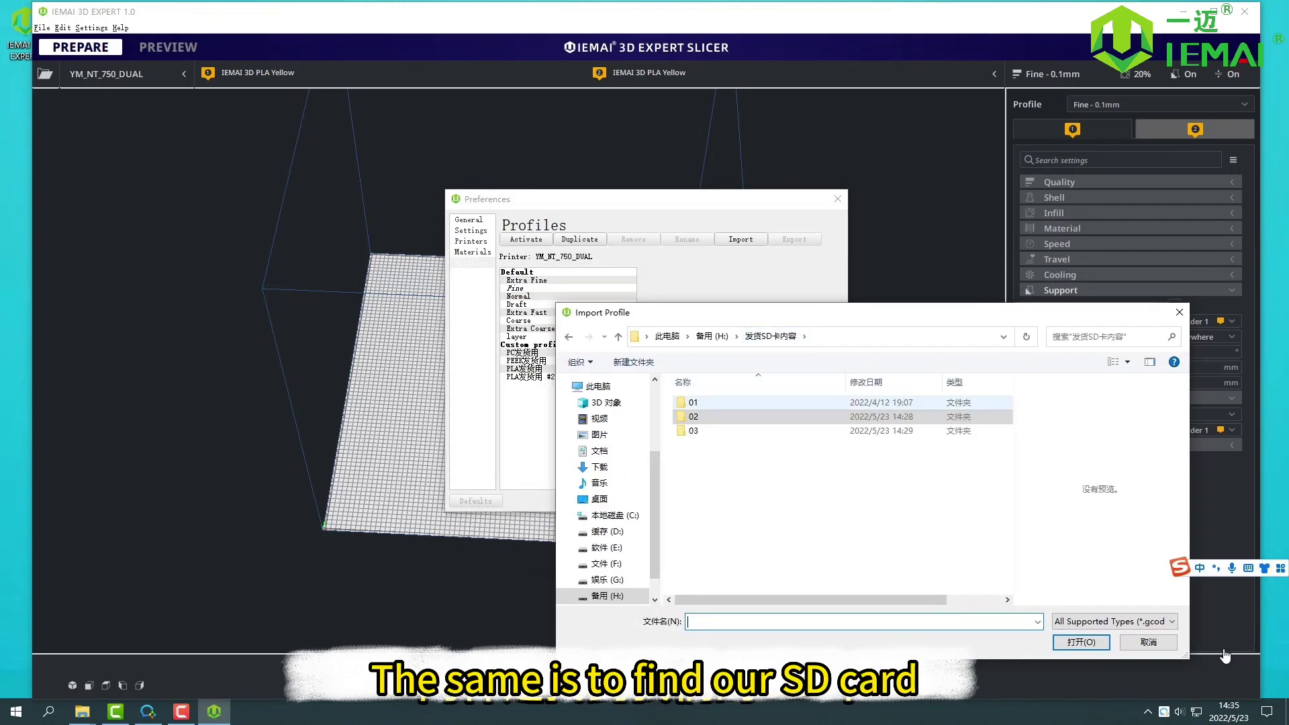
pyautogui.click(693, 402)
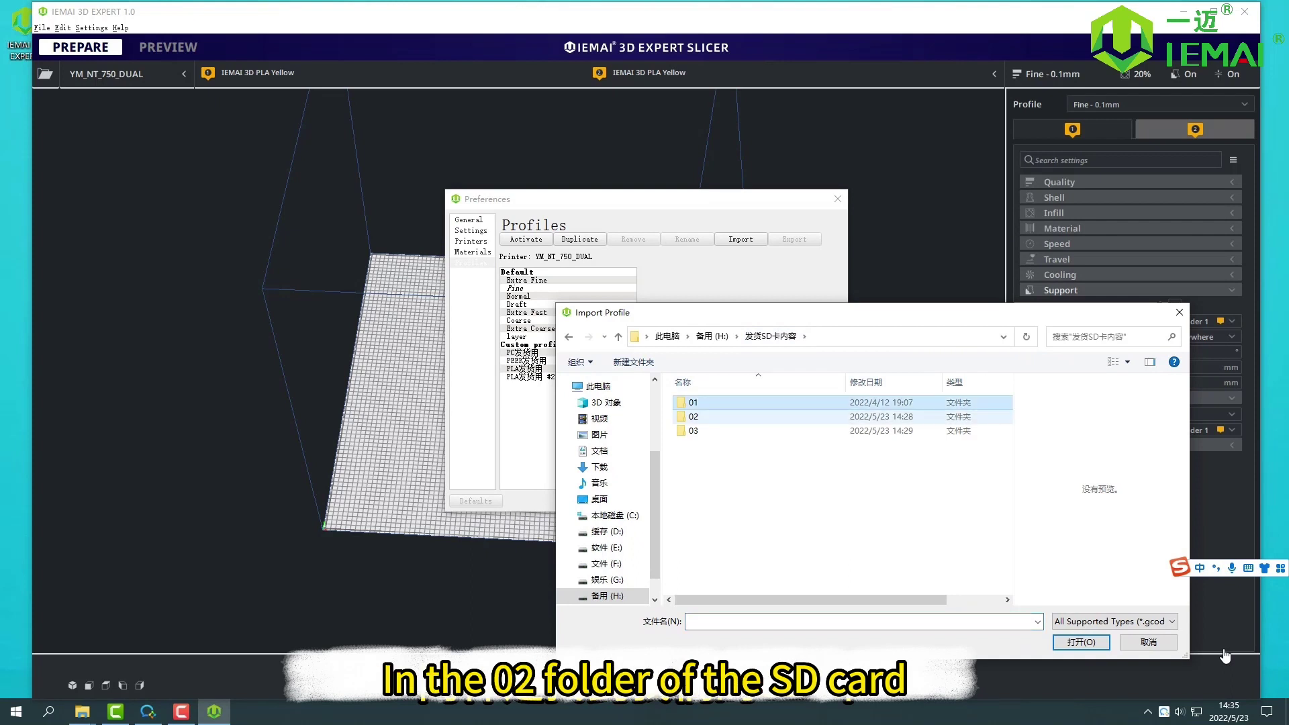
pyautogui.press('Down')
pyautogui.press('Return')
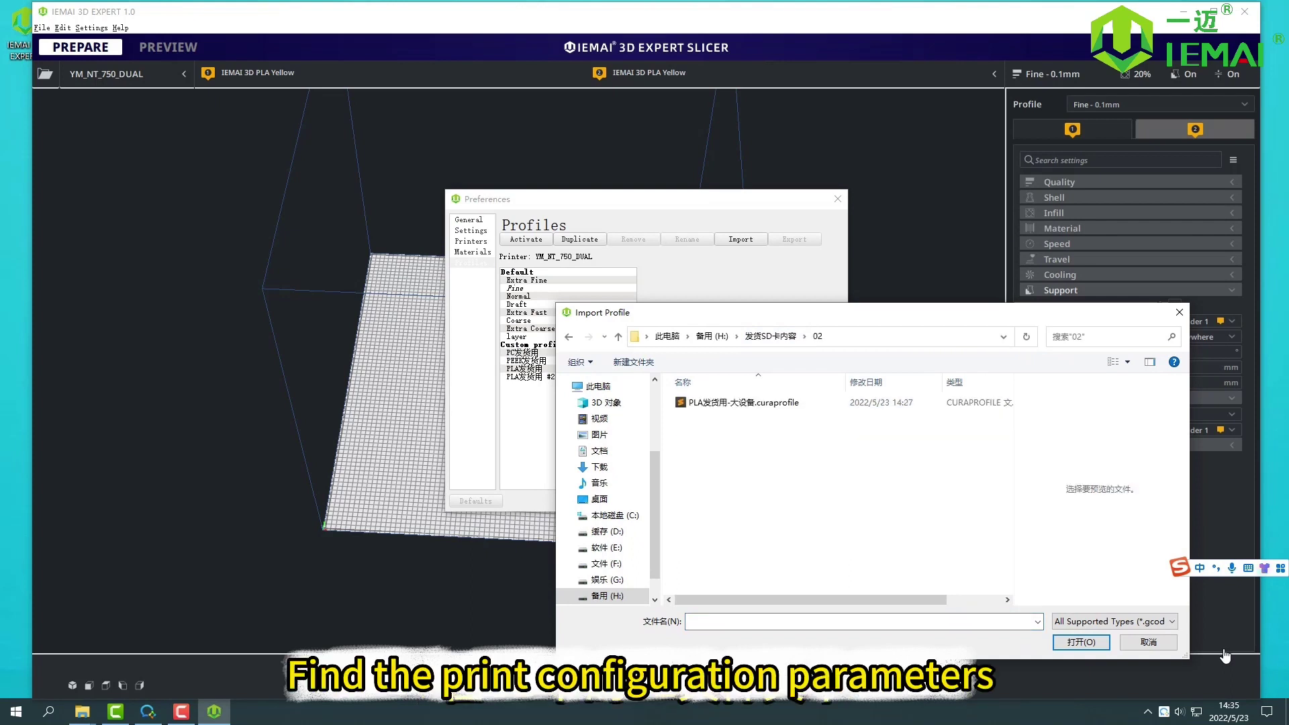
pyautogui.press('Down')
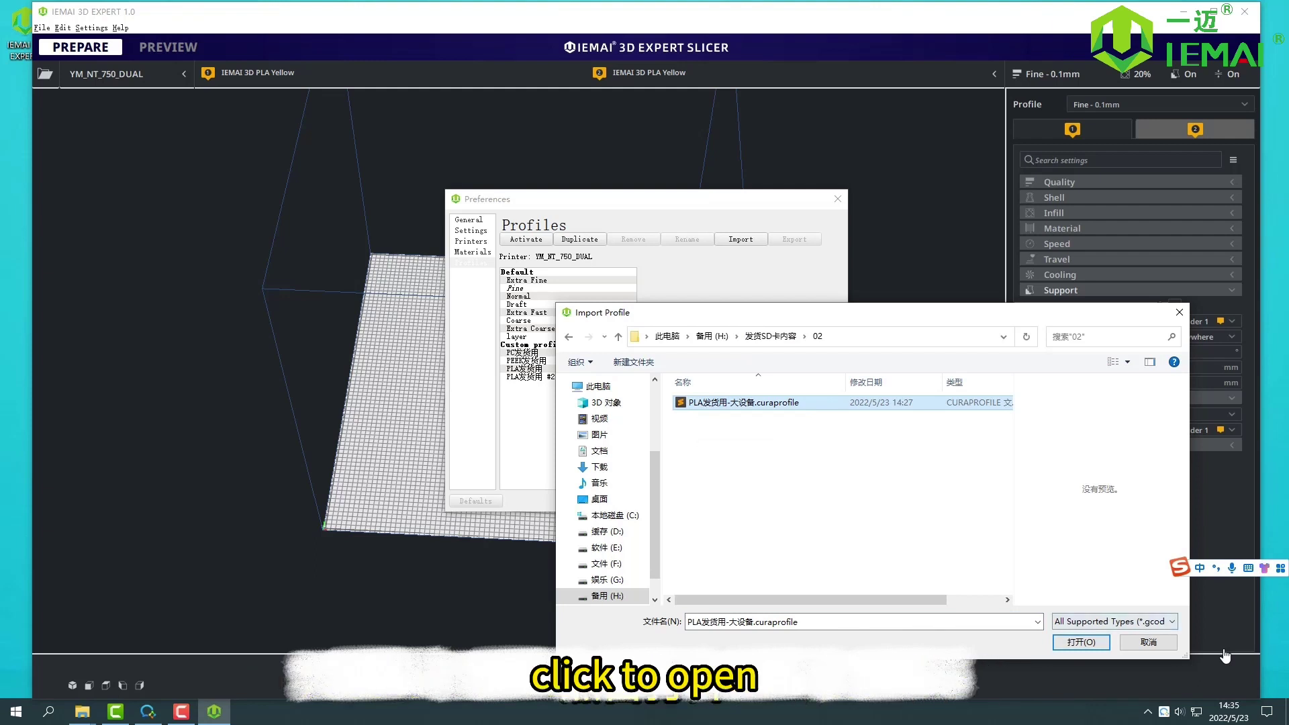
pyautogui.press('Return')
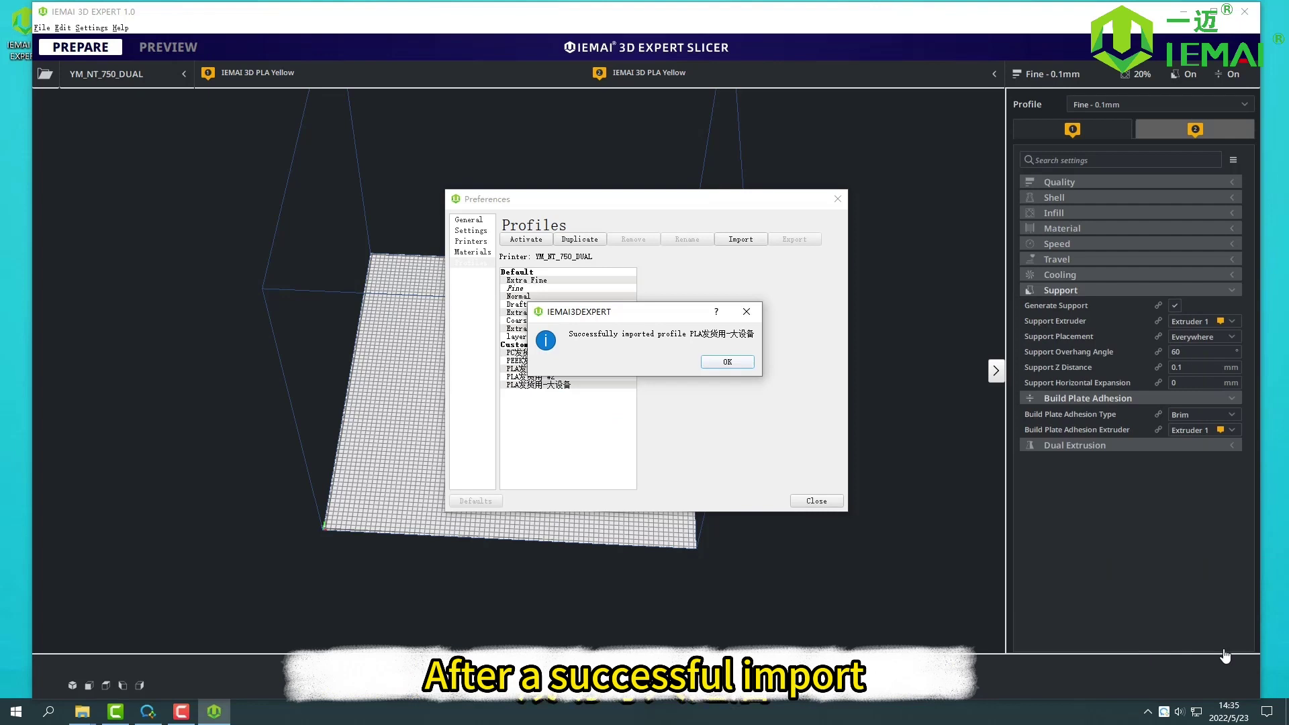
pyautogui.press('Return')
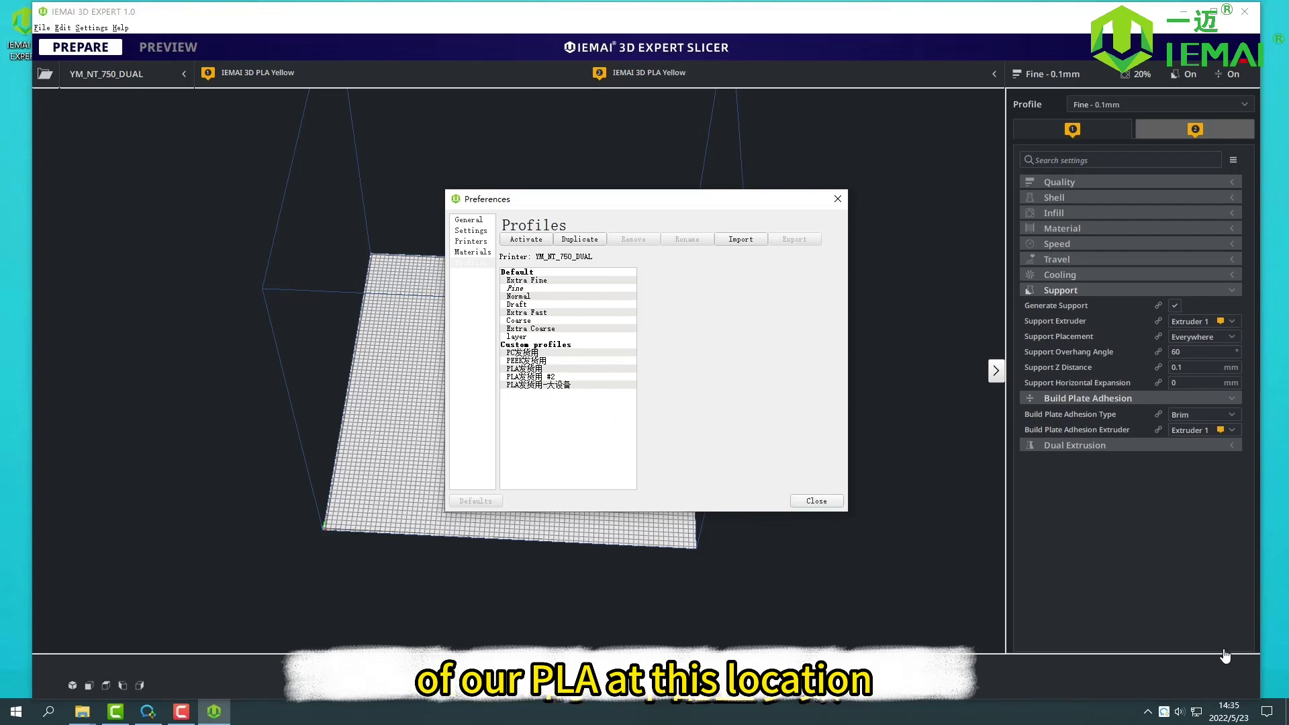
pyautogui.press('Escape')
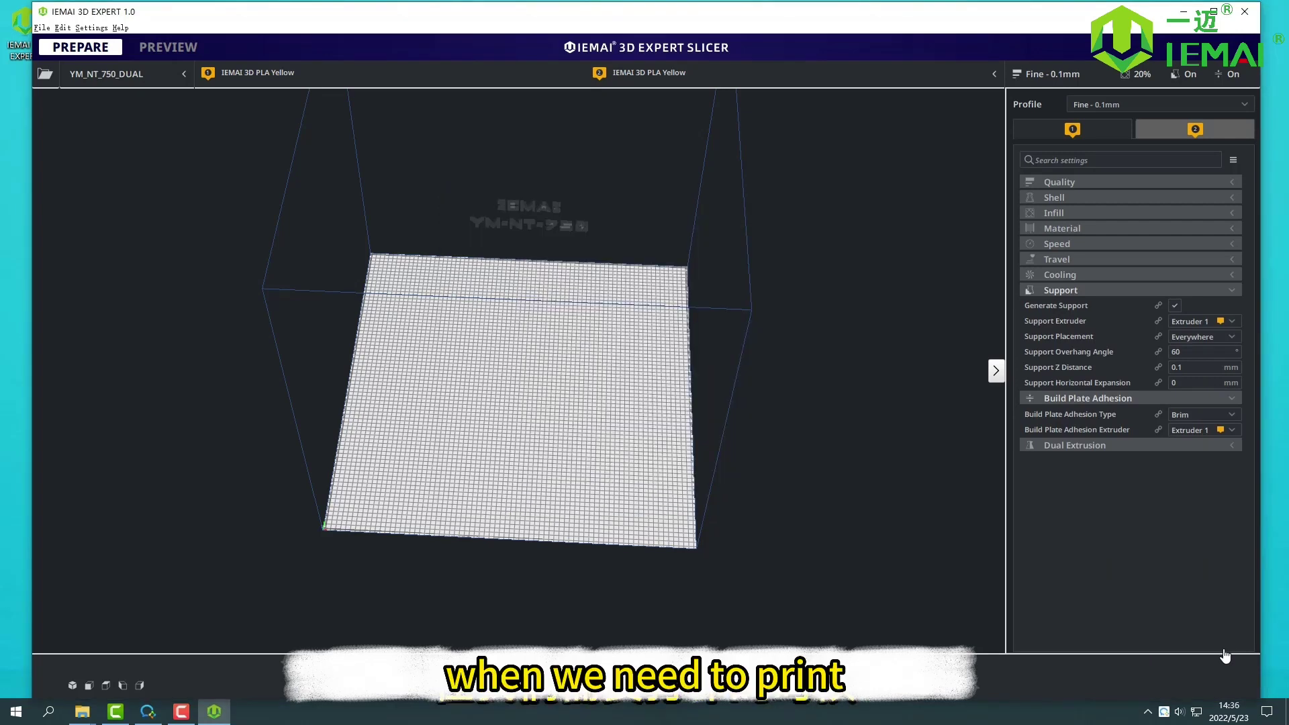
# Step: Activate the custom print profile PLA发货用-大设备 and close the setting visibility preferences
pyautogui.scroll(-3, 1225, 656)
pyautogui.scroll(2, 1224, 656)
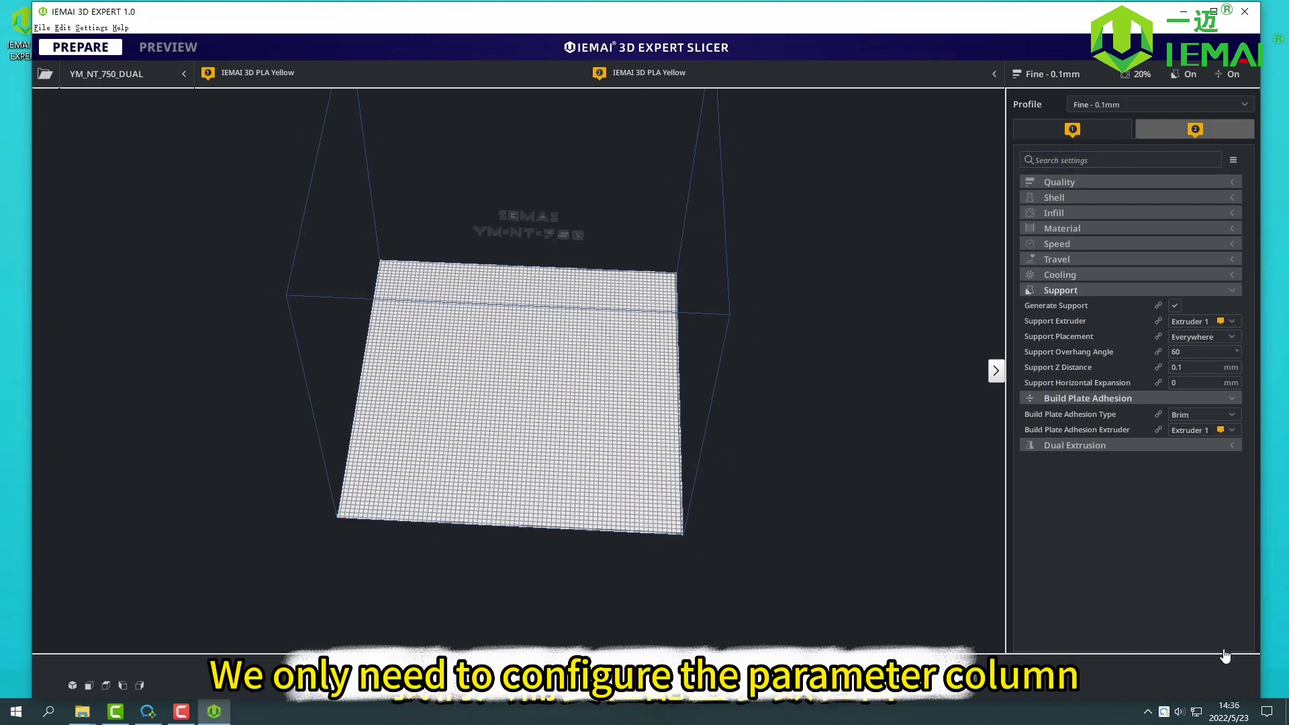
pyautogui.click(1160, 105)
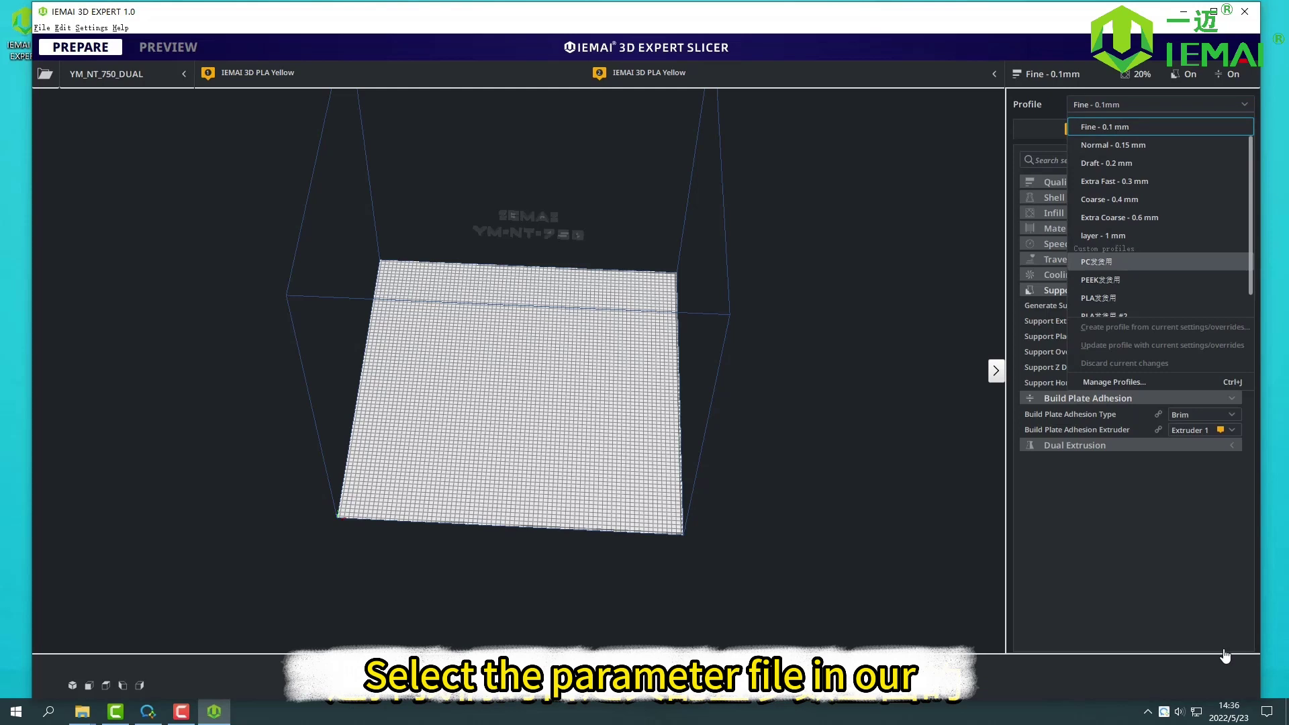
pyautogui.scroll(-1, 1159, 296)
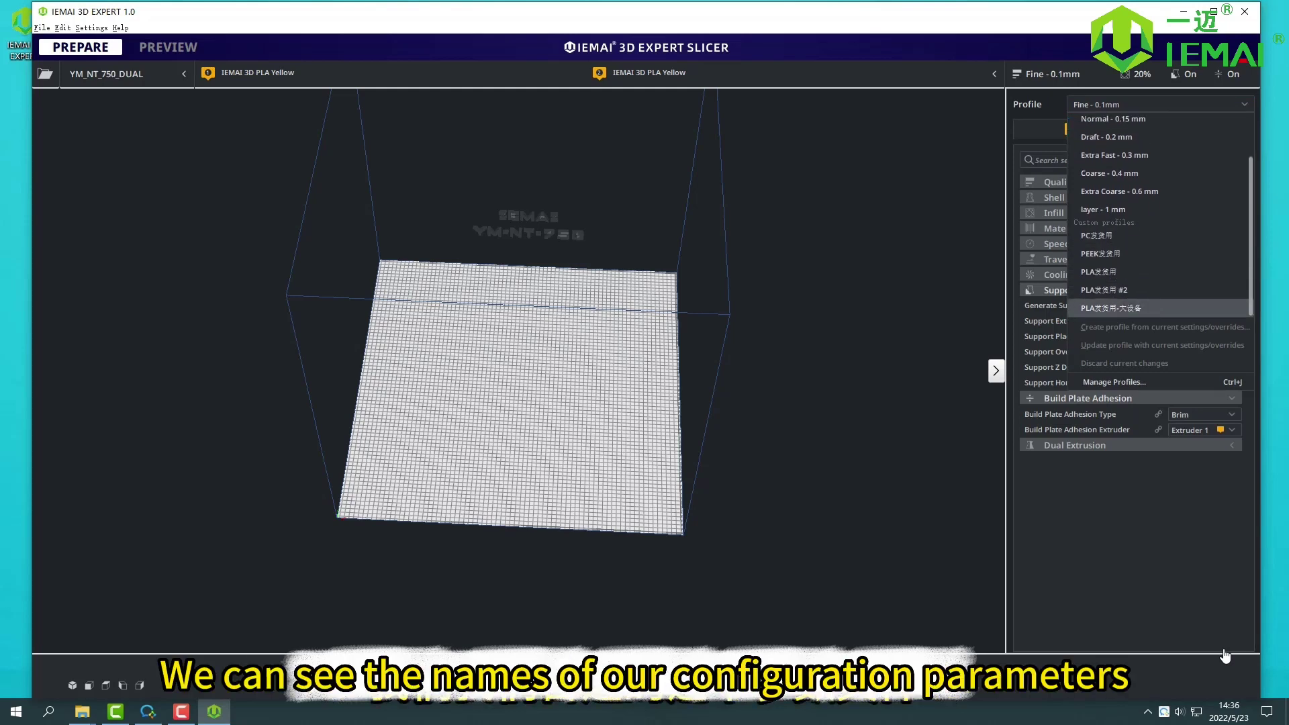
pyautogui.press('Return')
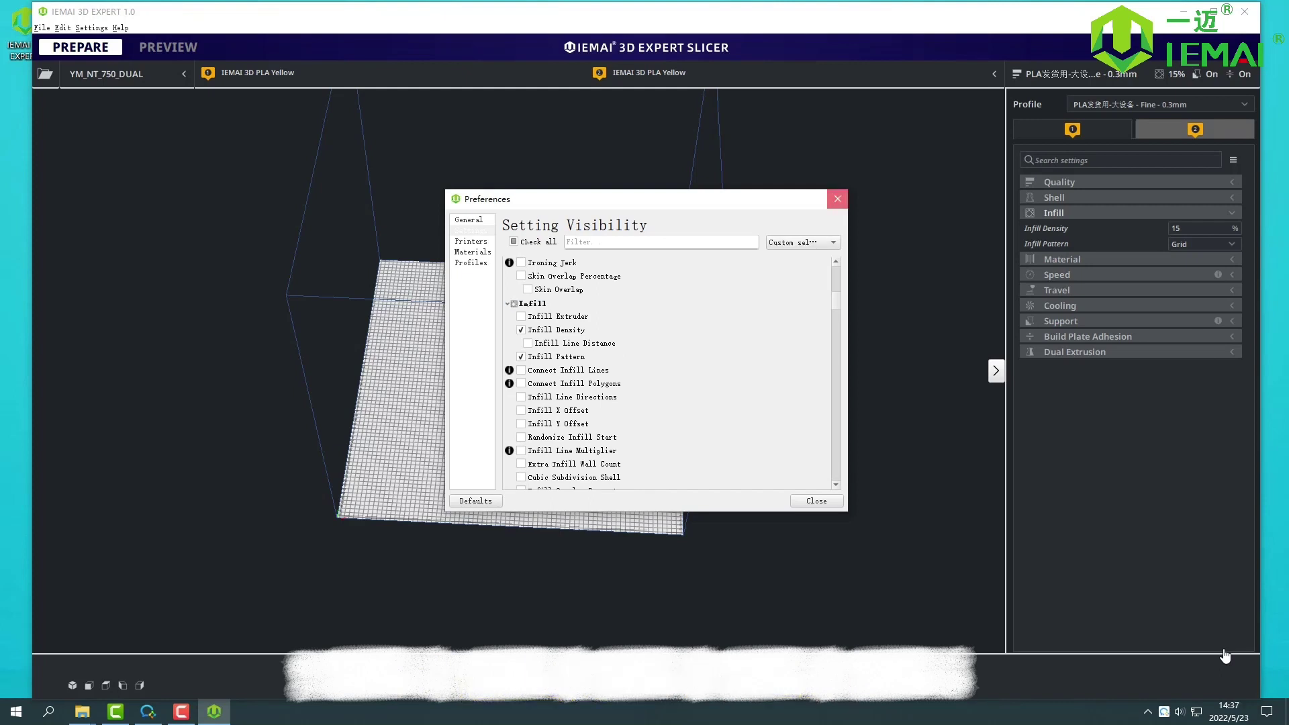
pyautogui.click(836, 198)
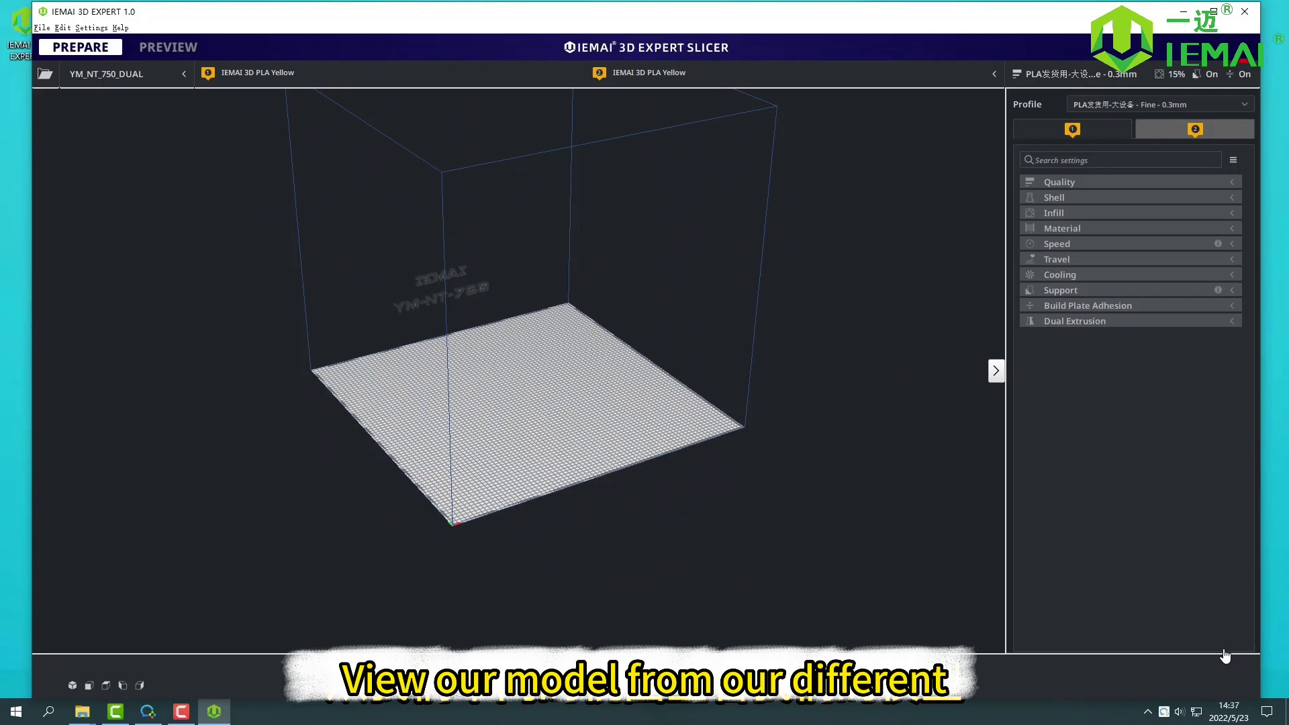
# Step: Load the model SSR_Bracket_Left6.stl from the folder 一迈工作 > 模型 > 电子 on drive F
pyautogui.hotkey('ctrl', 'o')
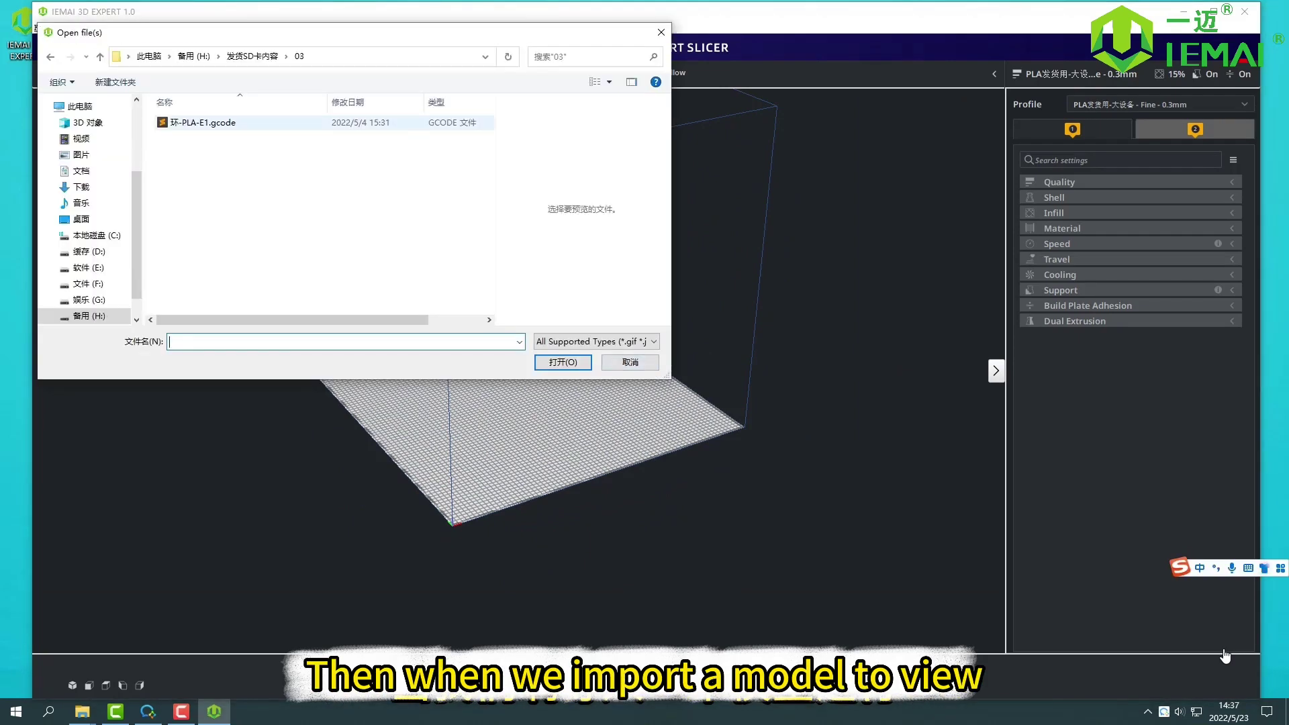
pyautogui.moveTo(137, 235); pyautogui.dragTo(136, 252)
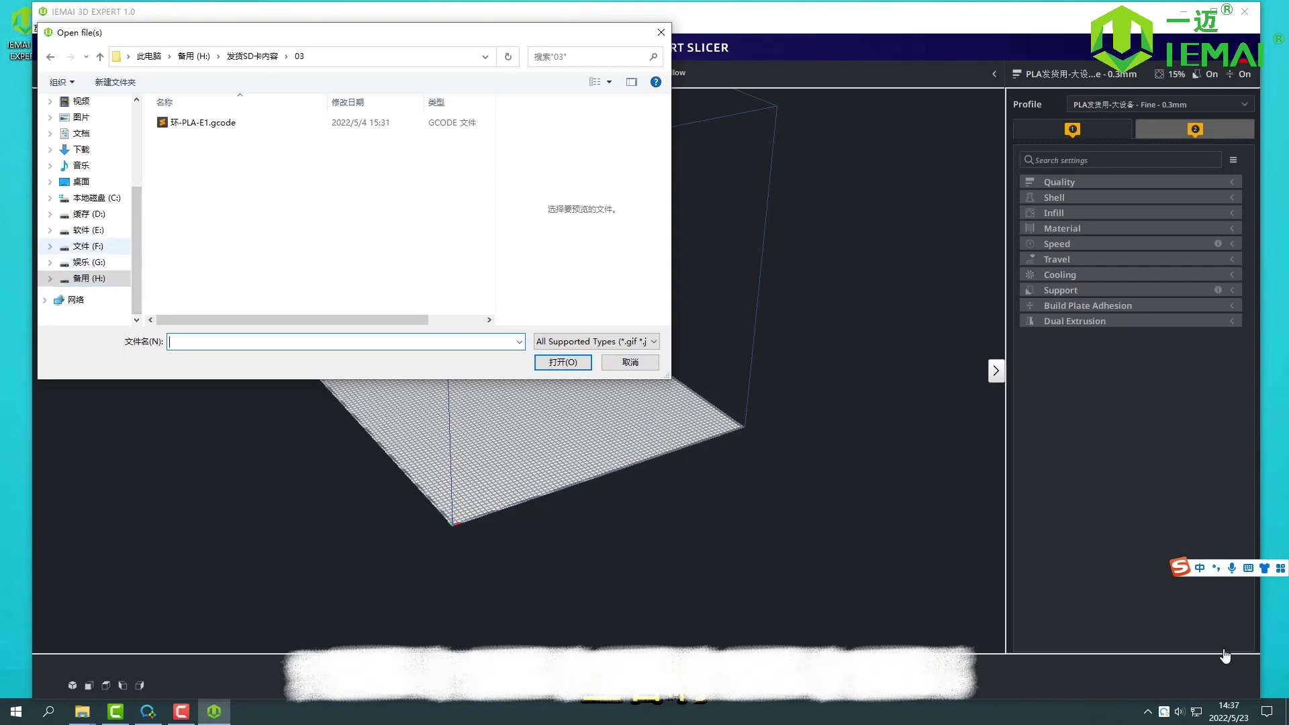
pyautogui.click(88, 247)
pyautogui.scroll(-2, 269, 235)
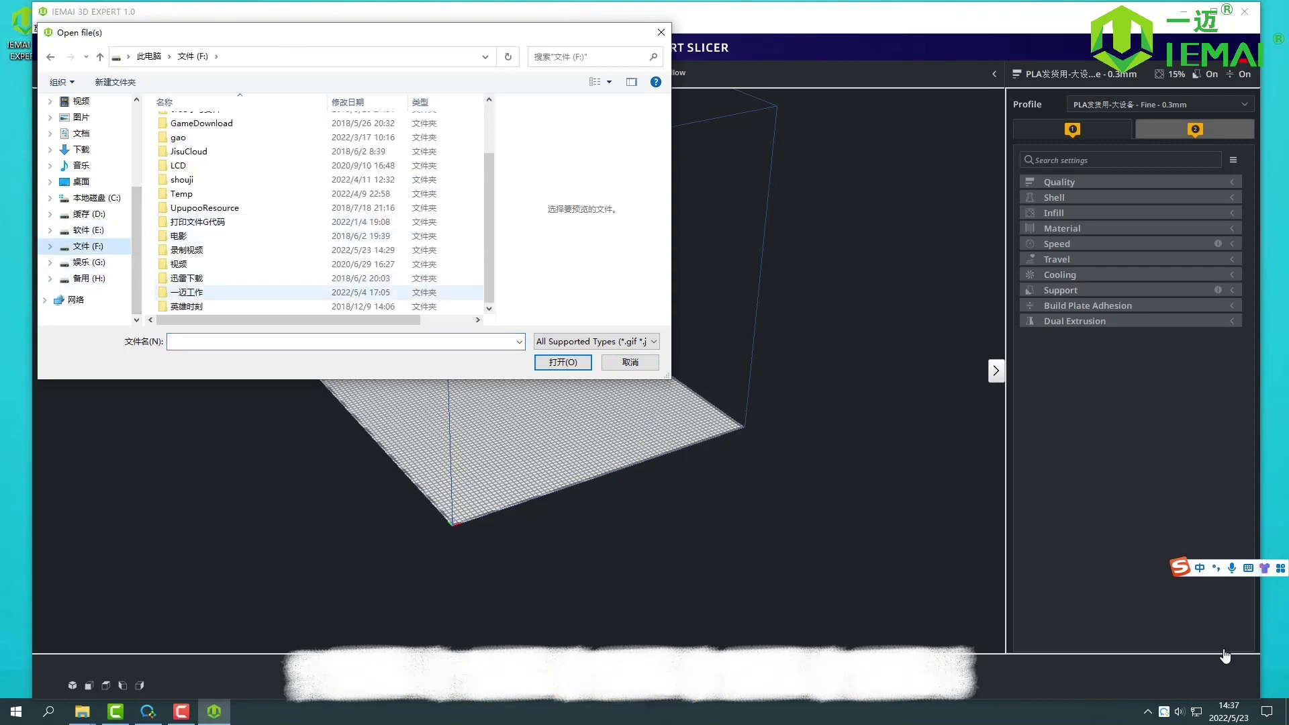
pyautogui.doubleClick(187, 292)
pyautogui.doubleClick(186, 165)
pyautogui.doubleClick(187, 179)
pyautogui.click(211, 165)
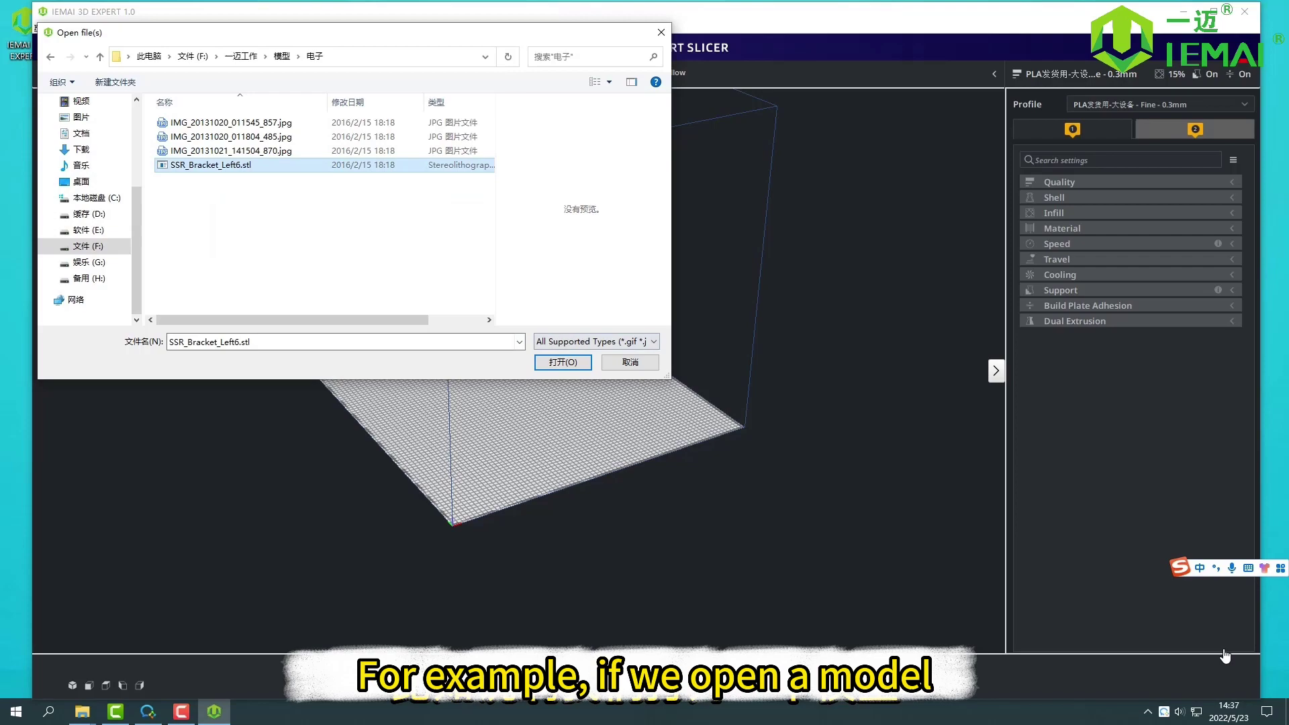
pyautogui.press('Return')
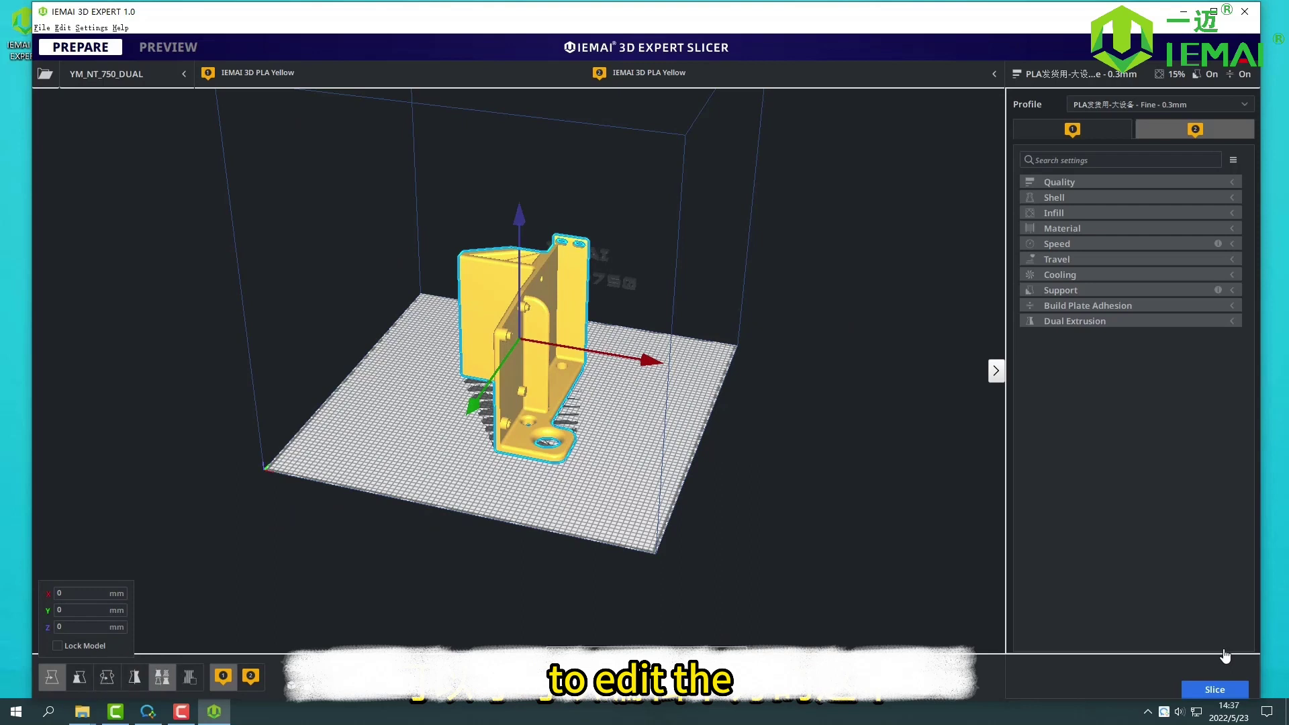
# Step: Deselect and reselect the bracket, and view its scale, rotate, mirror and per-model settings tools without changing anything
pyautogui.press('Escape')
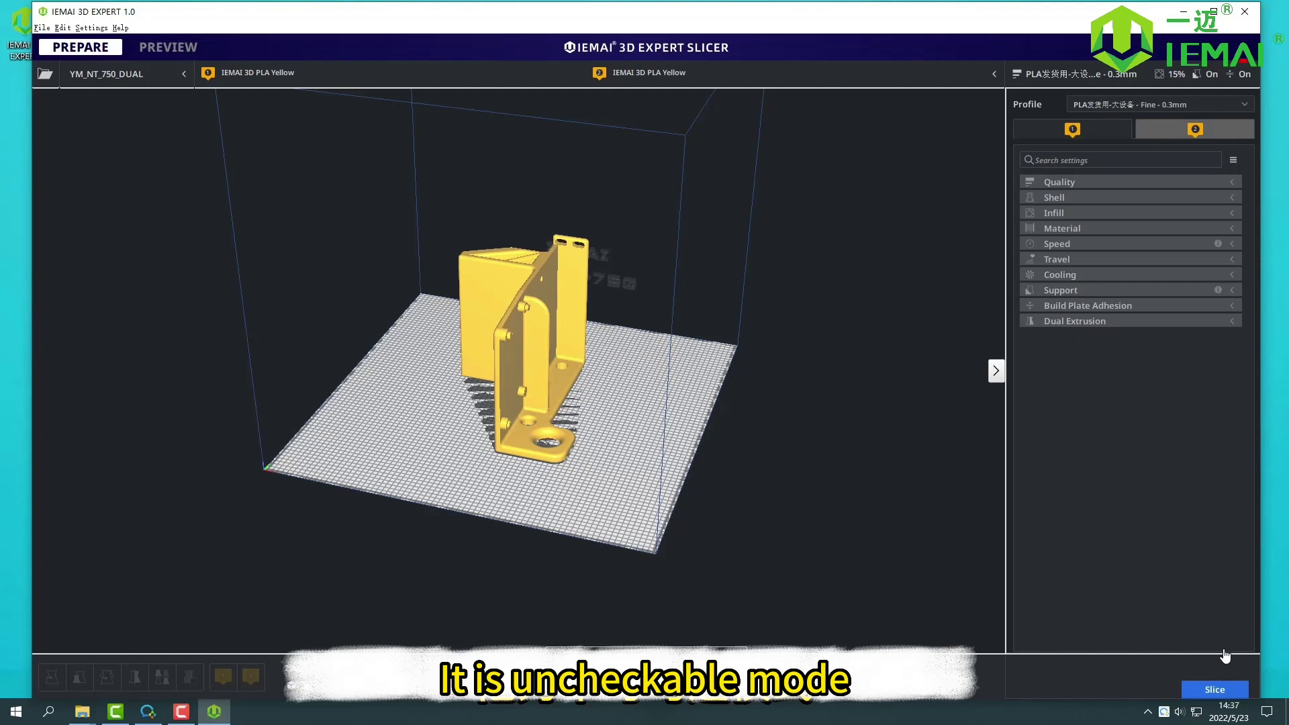
pyautogui.hotkey('ctrl', 'a')
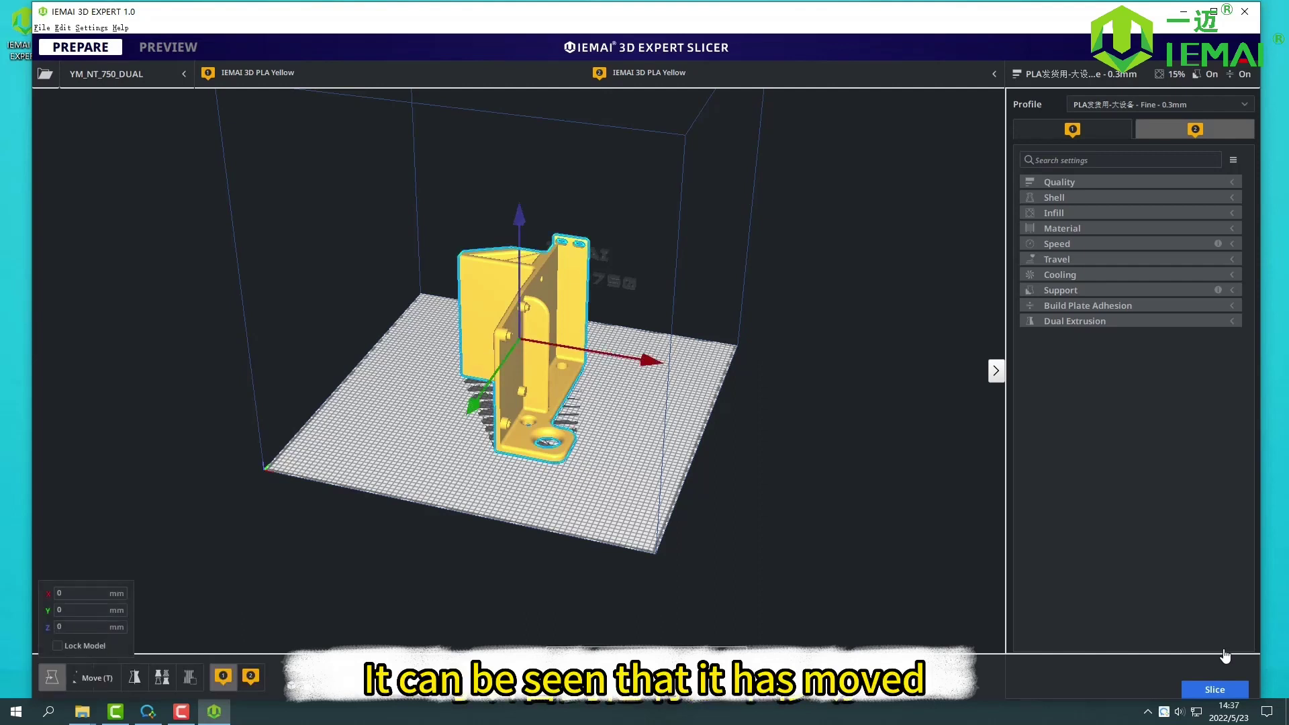
pyautogui.press('s')
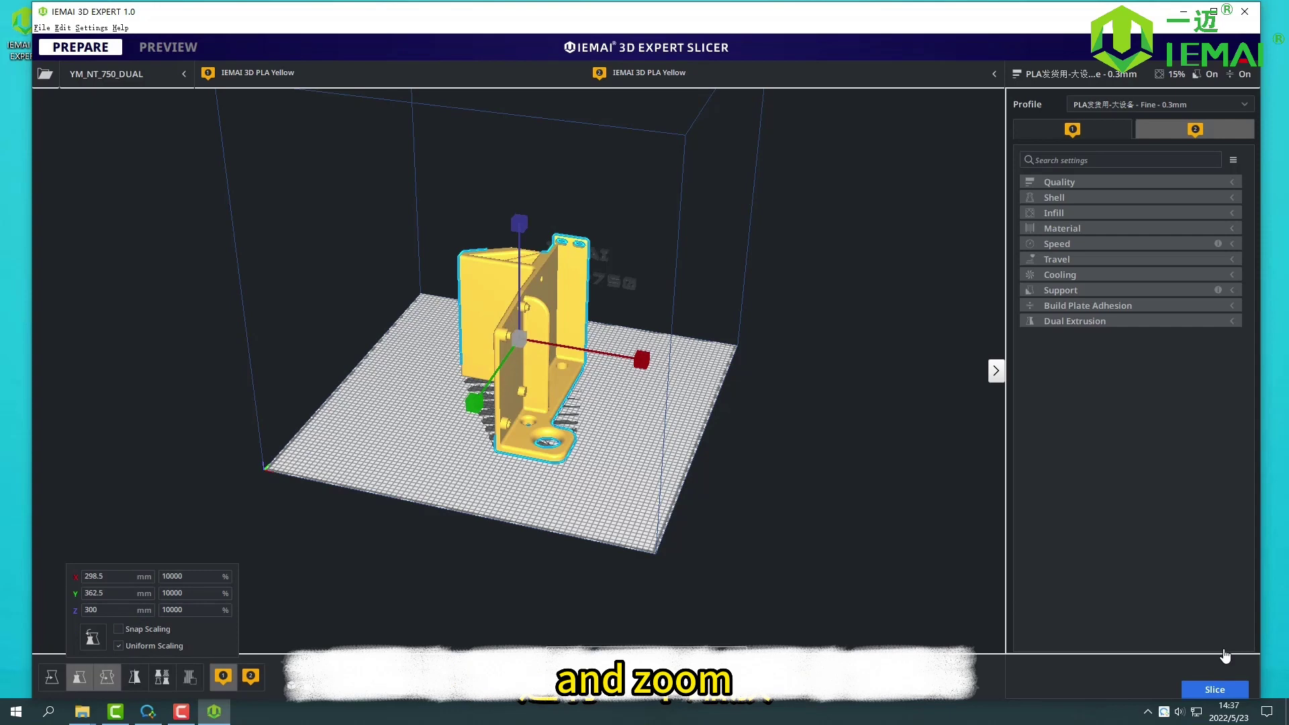
pyautogui.press('r')
pyautogui.press('m')
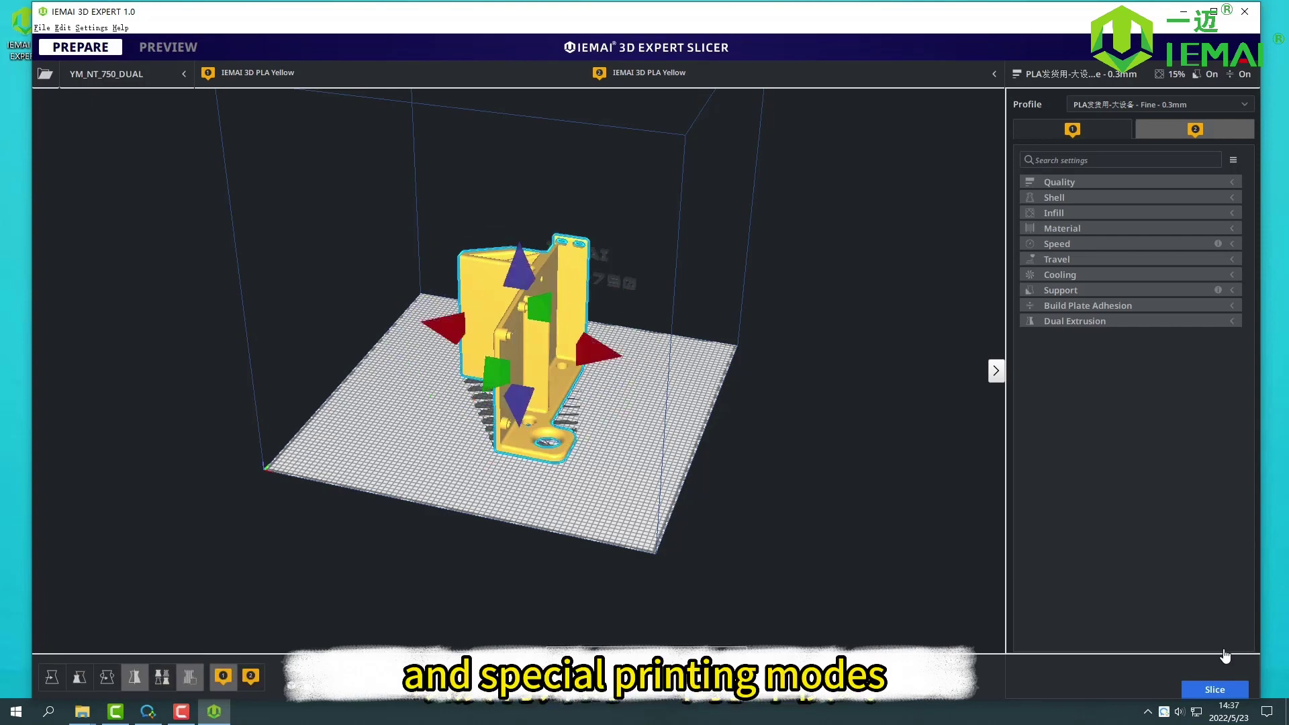
pyautogui.press('p')
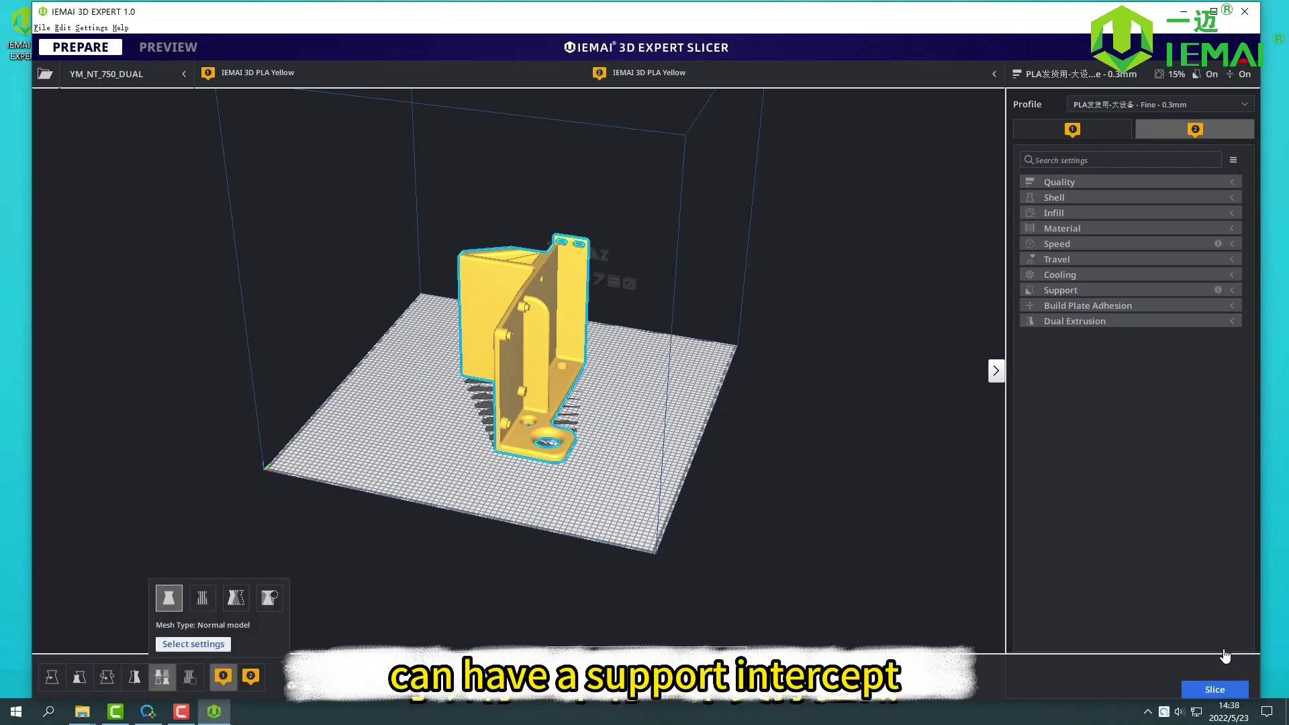
# Step: Add a support blocker at the bracket's upper boss and scale it uniformly to about 46.53 mm
pyautogui.press('e')
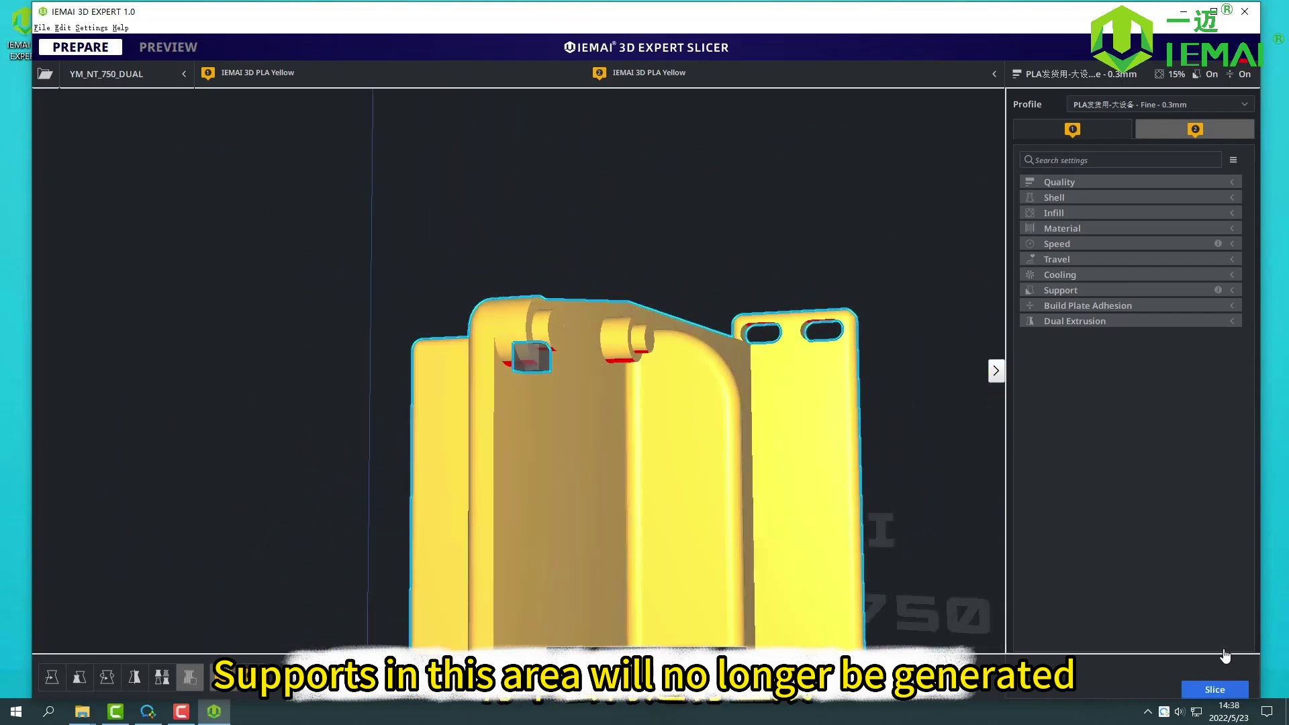
pyautogui.click(79, 677)
pyautogui.click(532, 357)
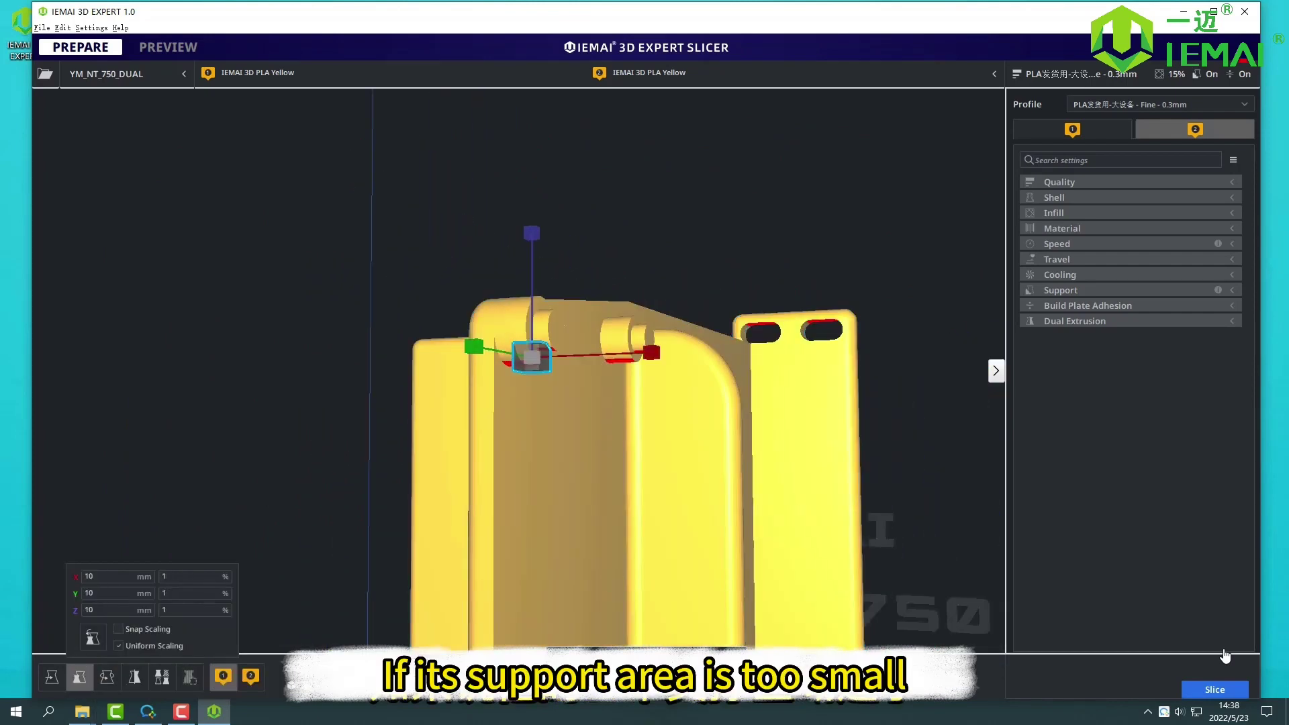
pyautogui.moveTo(532, 357); pyautogui.dragTo(548, 462, button='right')
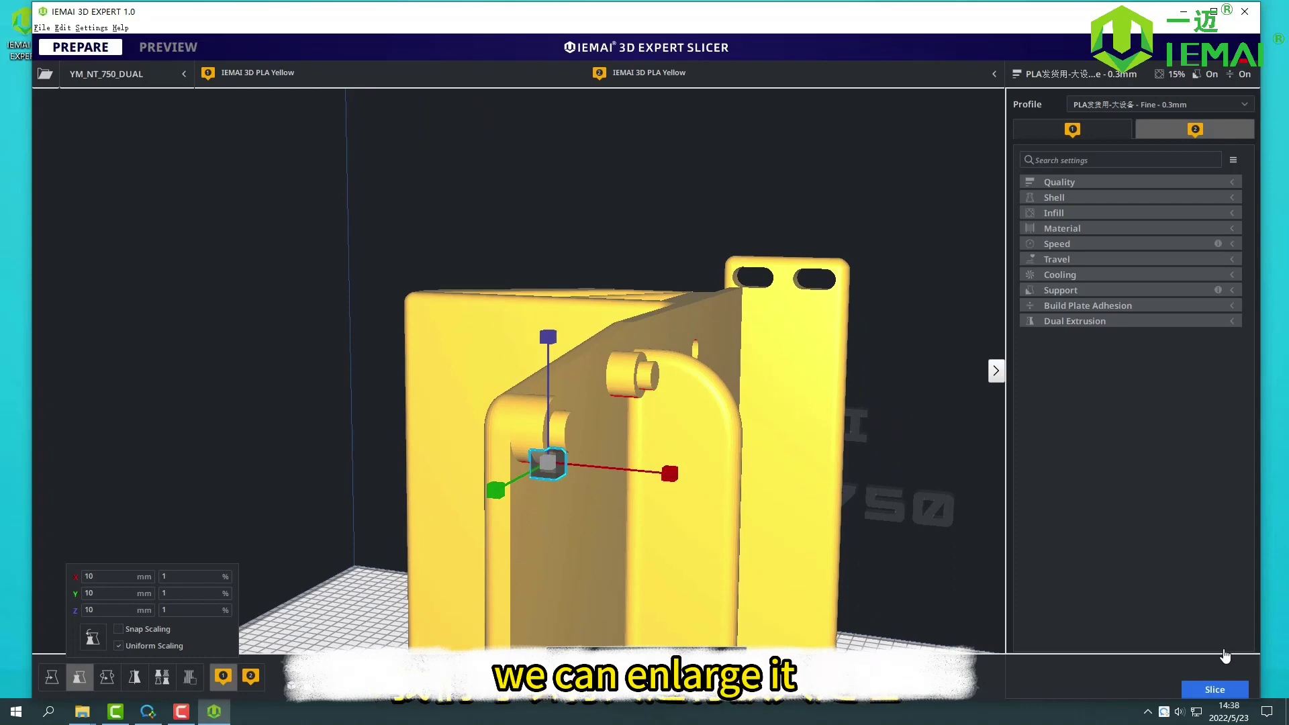
pyautogui.moveTo(548, 463); pyautogui.dragTo(579, 457)
pyautogui.moveTo(724, 478); pyautogui.dragTo(682, 474)
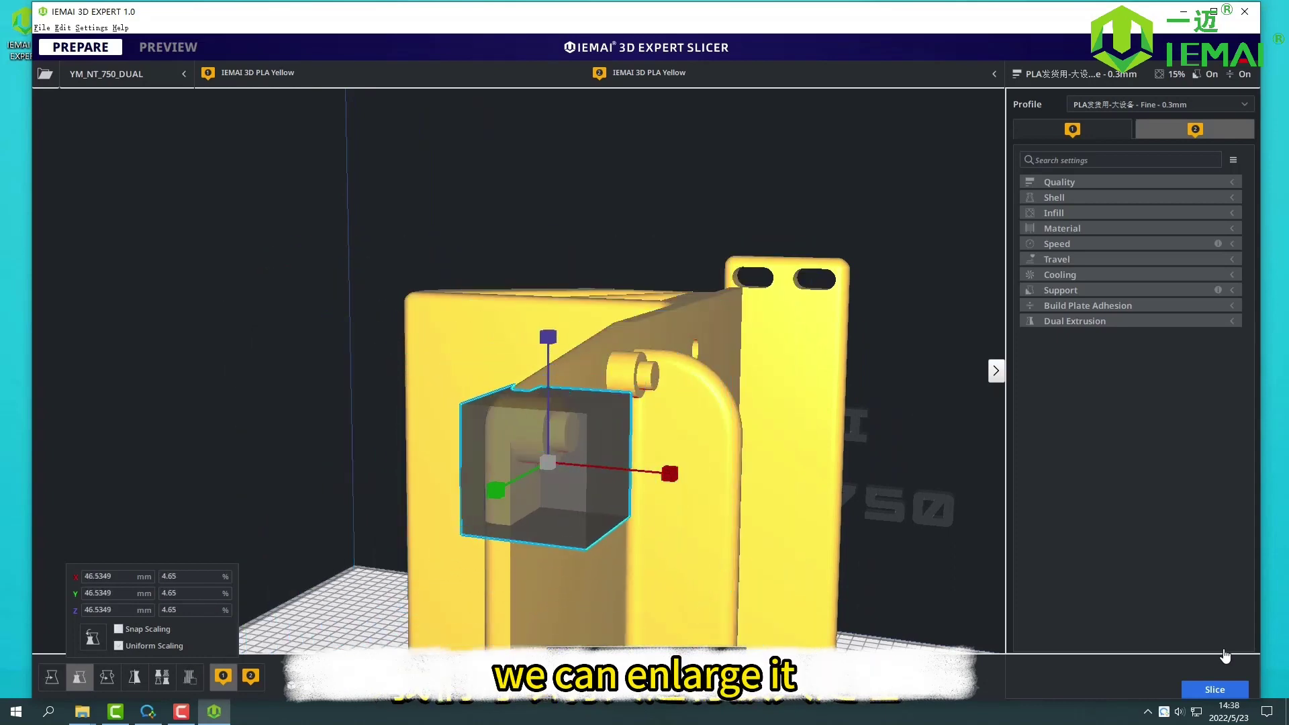
# Step: Examine the support blocker and the bracket's red overhang areas from below
pyautogui.scroll(-1, 683, 475)
pyautogui.scroll(-1, 683, 475)
pyautogui.moveTo(682, 475)
pyautogui.mouseDown(button='right')
pyautogui.moveTo(591, 430)
pyautogui.moveTo(584, 396)
pyautogui.moveTo(631, 456)
pyautogui.mouseUp(button='right')
pyautogui.scroll(-1, 584, 396)
pyautogui.moveTo(543, 349)
pyautogui.mouseDown(button='right')
pyautogui.moveTo(575, 371)
pyautogui.moveTo(579, 325)
pyautogui.mouseUp(button='right')
pyautogui.scroll(-1, 575, 372)
pyautogui.scroll(3, 575, 372)
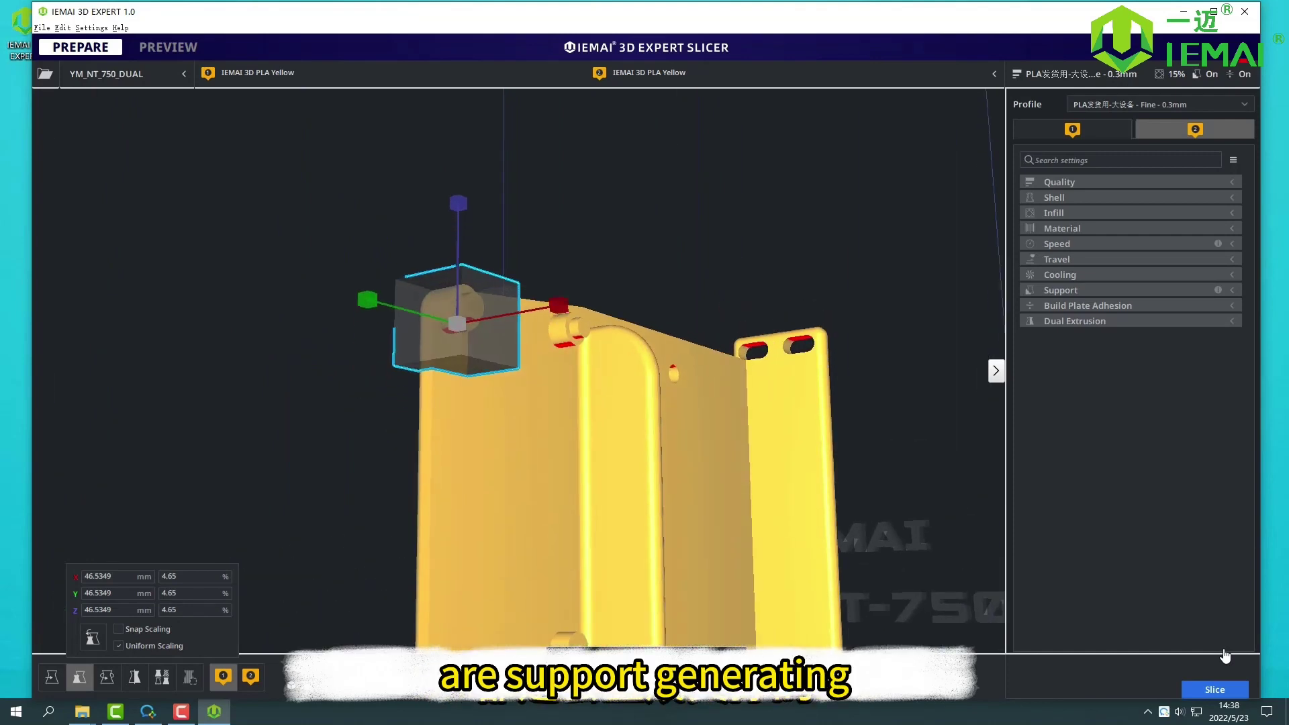
# Step: Compare the boss covered by the support blocker with the bracket's uncovered red overhangs from below and from the front
pyautogui.scroll(-1, 457, 323)
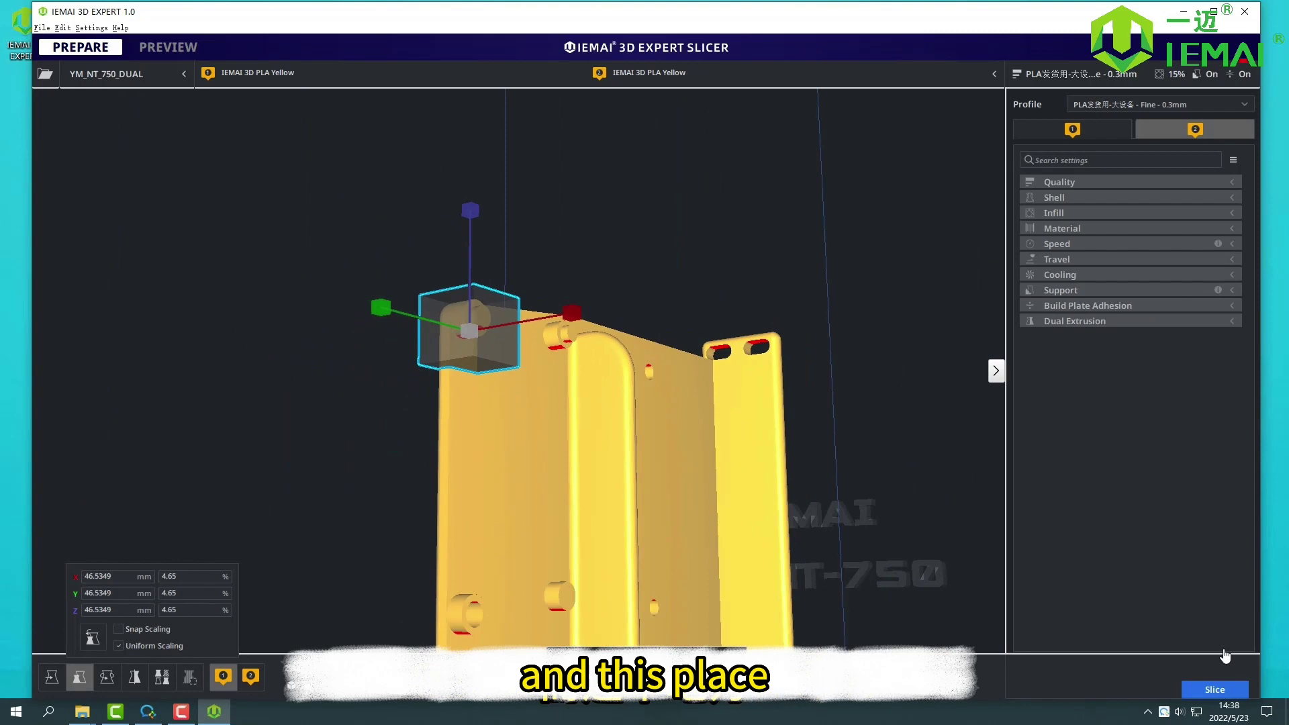
pyautogui.moveTo(457, 323); pyautogui.dragTo(363, 287, button='right')
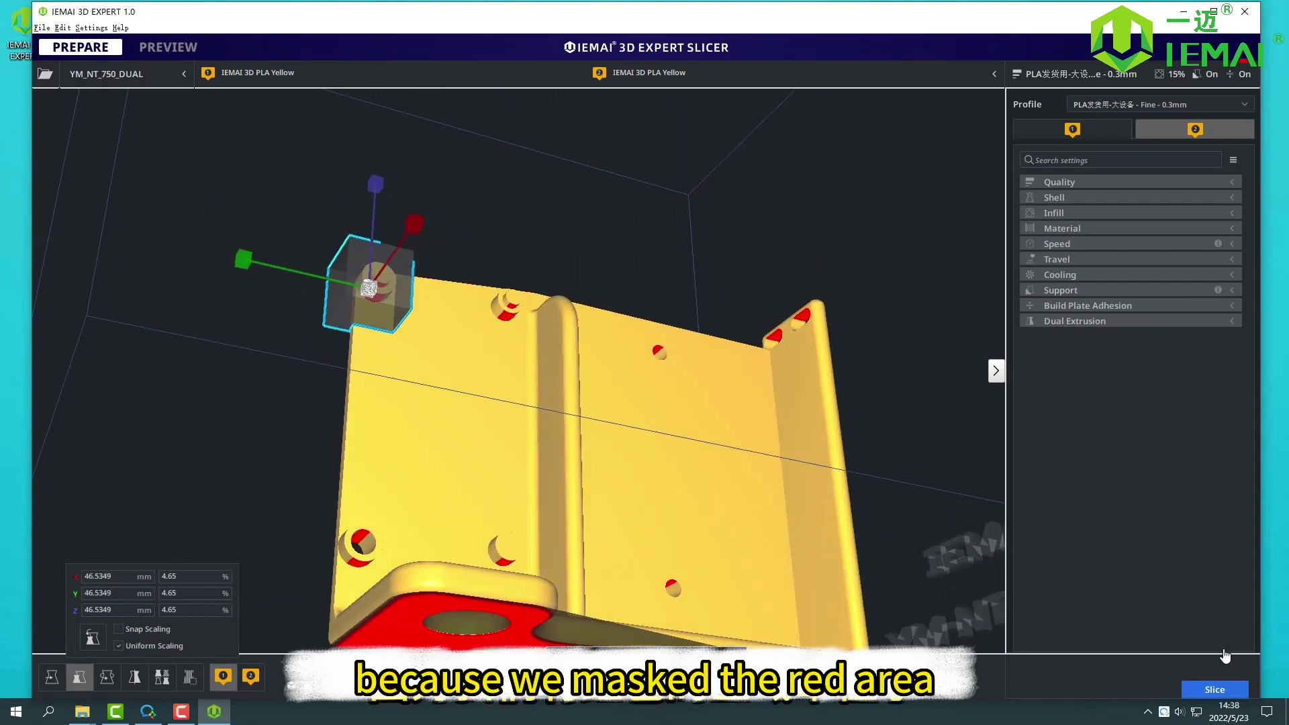
pyautogui.scroll(-2, 518, 363)
pyautogui.scroll(-2, 518, 362)
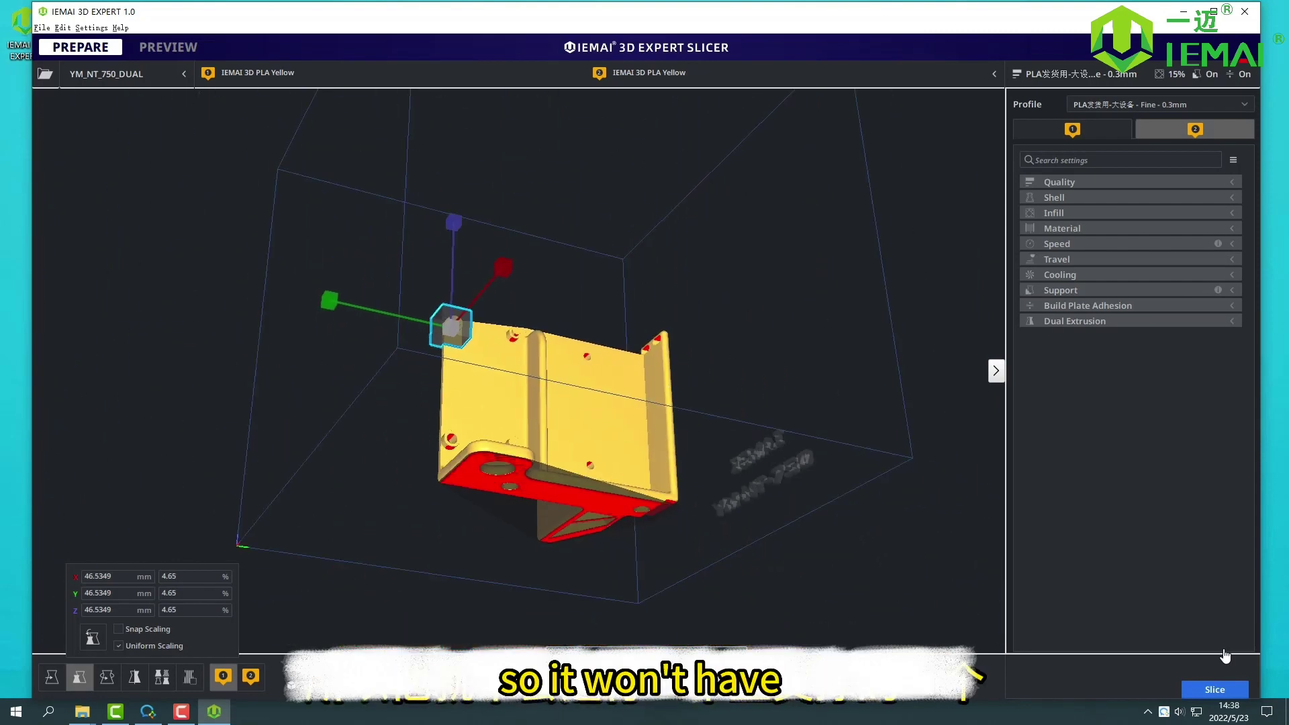
pyautogui.moveTo(456, 323)
pyautogui.mouseDown(button='right')
pyautogui.moveTo(524, 383)
pyautogui.moveTo(631, 426)
pyautogui.mouseUp(button='right')
pyautogui.scroll(-1, 519, 362)
pyautogui.scroll(3, 518, 362)
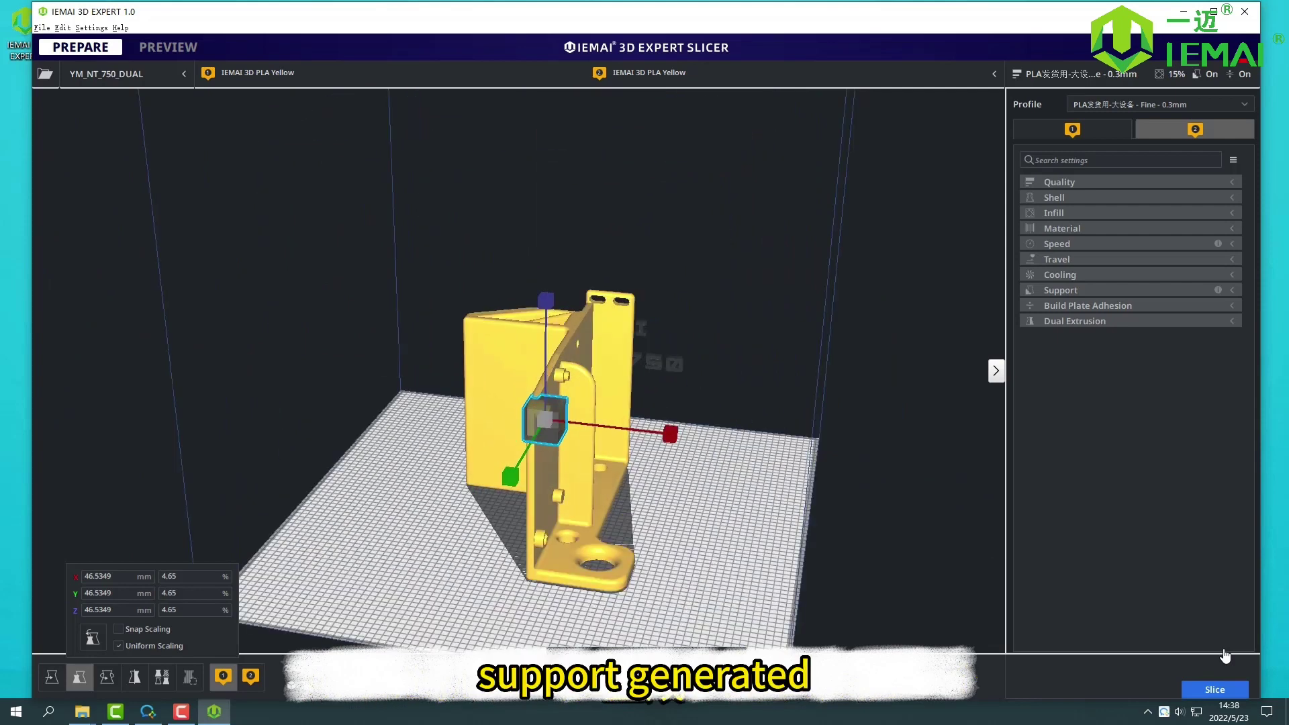
pyautogui.scroll(-2, 518, 363)
pyautogui.moveTo(456, 363); pyautogui.dragTo(523, 369, button='right')
pyautogui.scroll(-3, 518, 362)
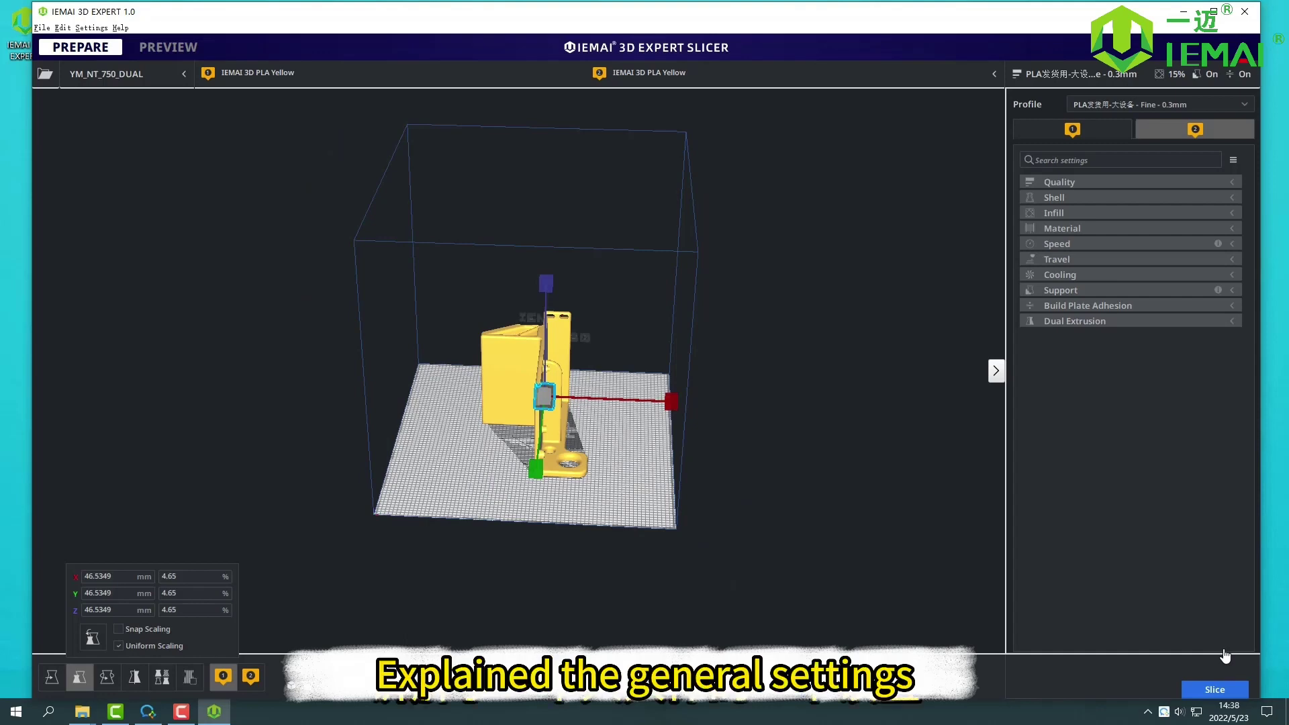
pyautogui.scroll(3, 518, 368)
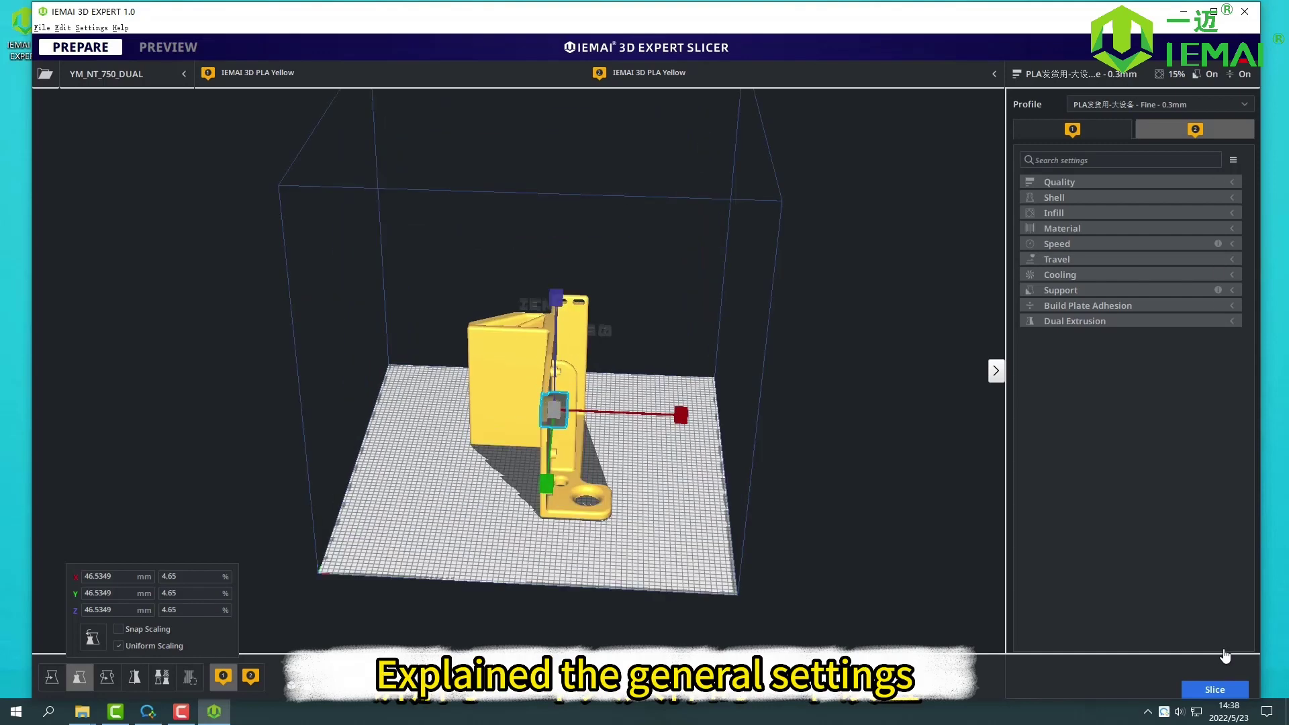
pyautogui.scroll(2, 518, 368)
pyautogui.scroll(-2, 518, 368)
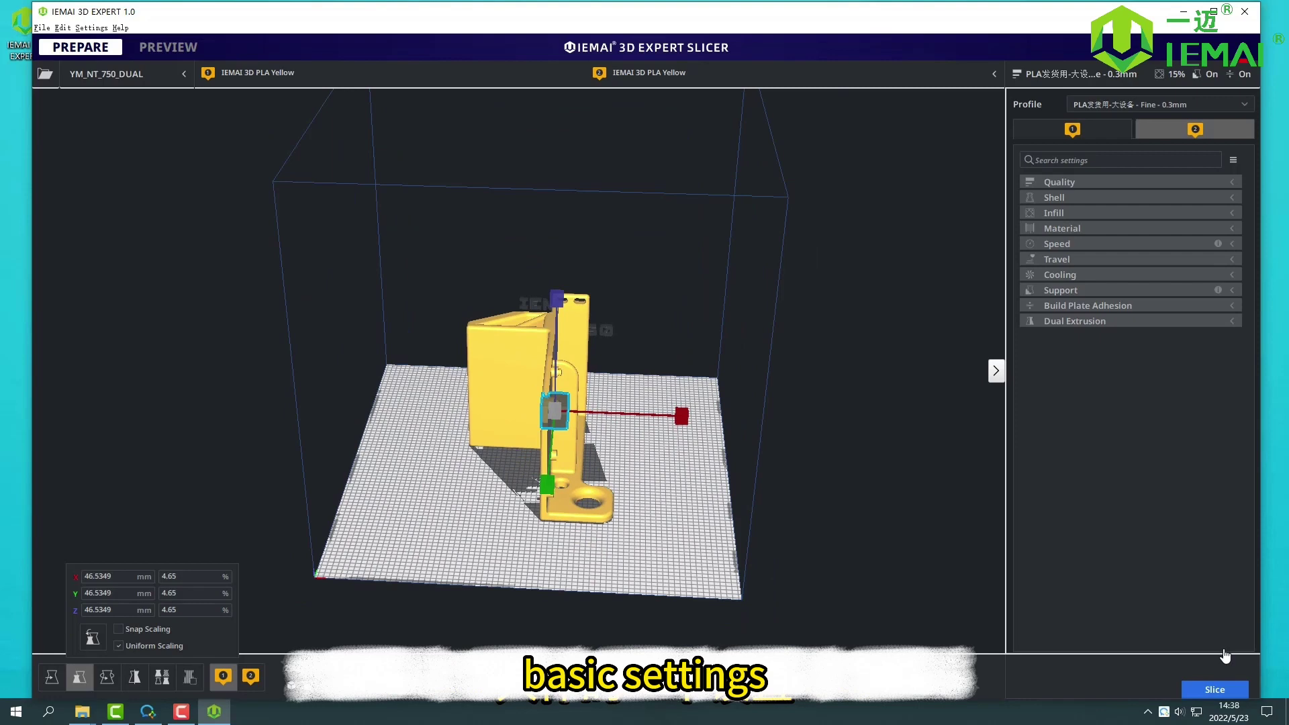
pyautogui.moveTo(546, 484)
pyautogui.mouseDown(button='right')
pyautogui.moveTo(546, 338)
pyautogui.moveTo(544, 490)
pyautogui.mouseUp(button='right')
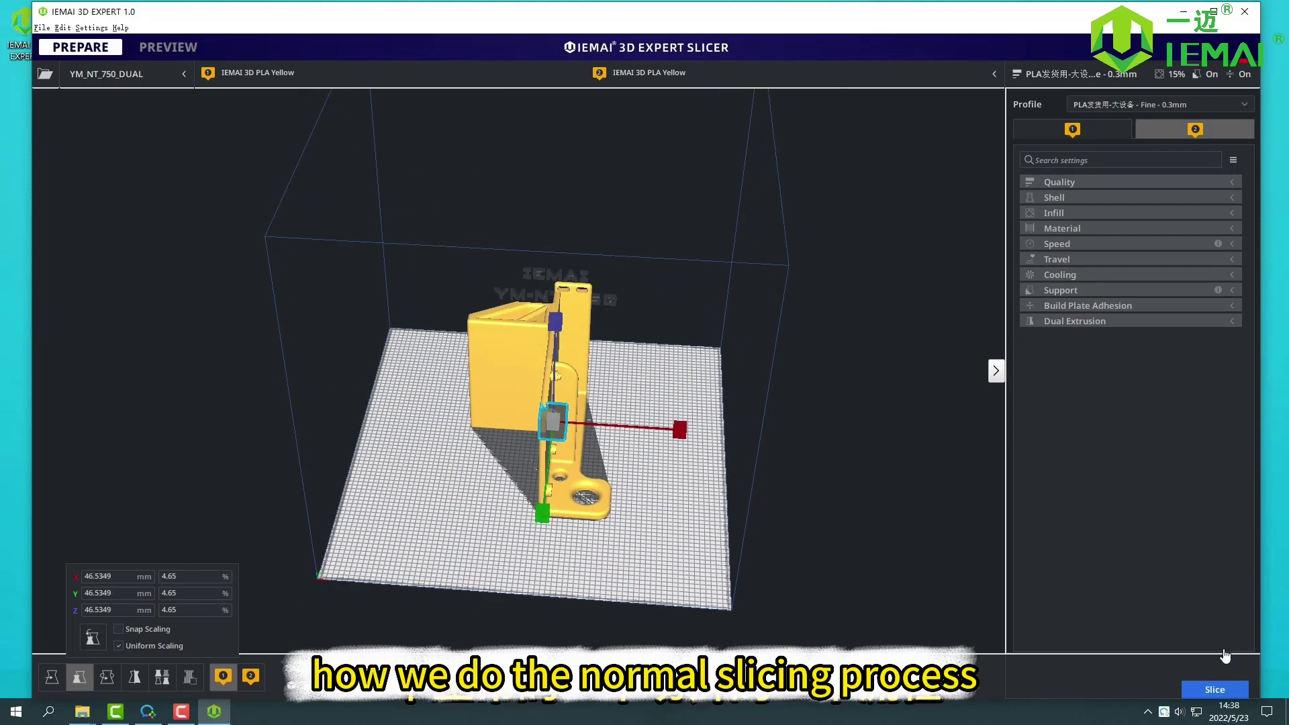
# Step: Review the model opening, move and support blocker tools, and select the bracket together with its support blocker
pyautogui.press('Escape')
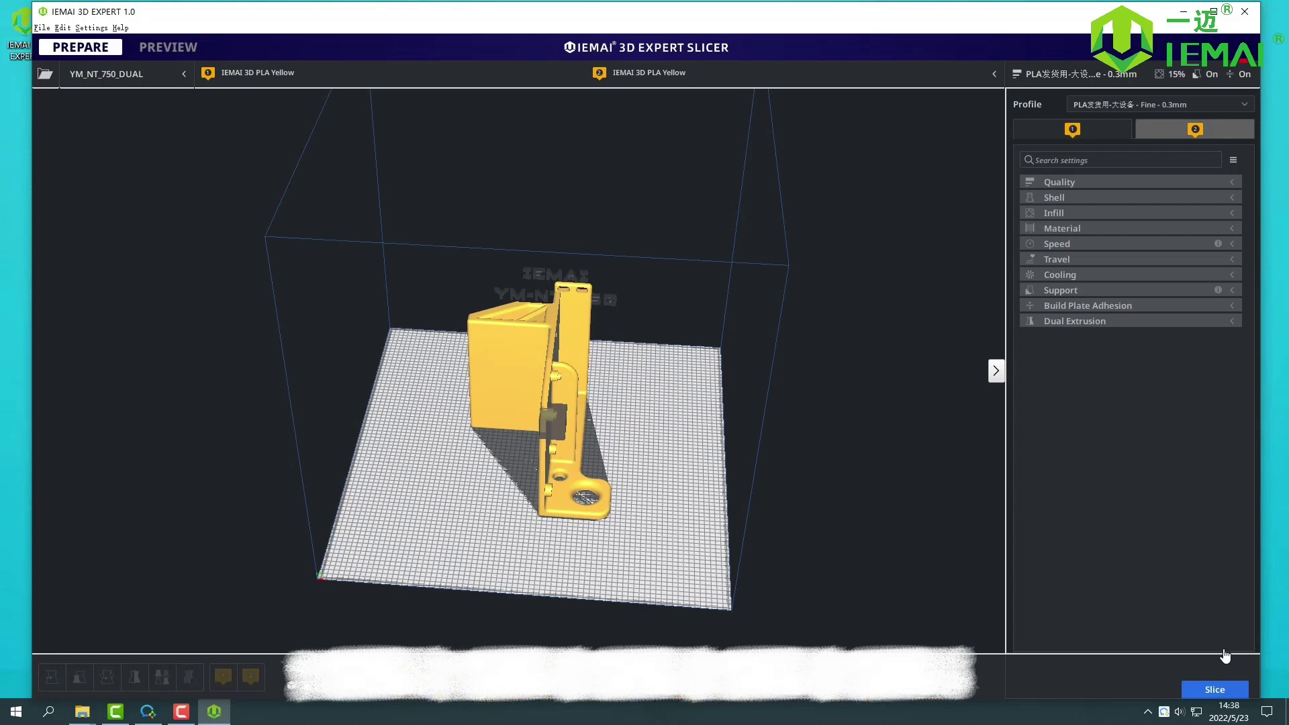
pyautogui.scroll(-1, 518, 371)
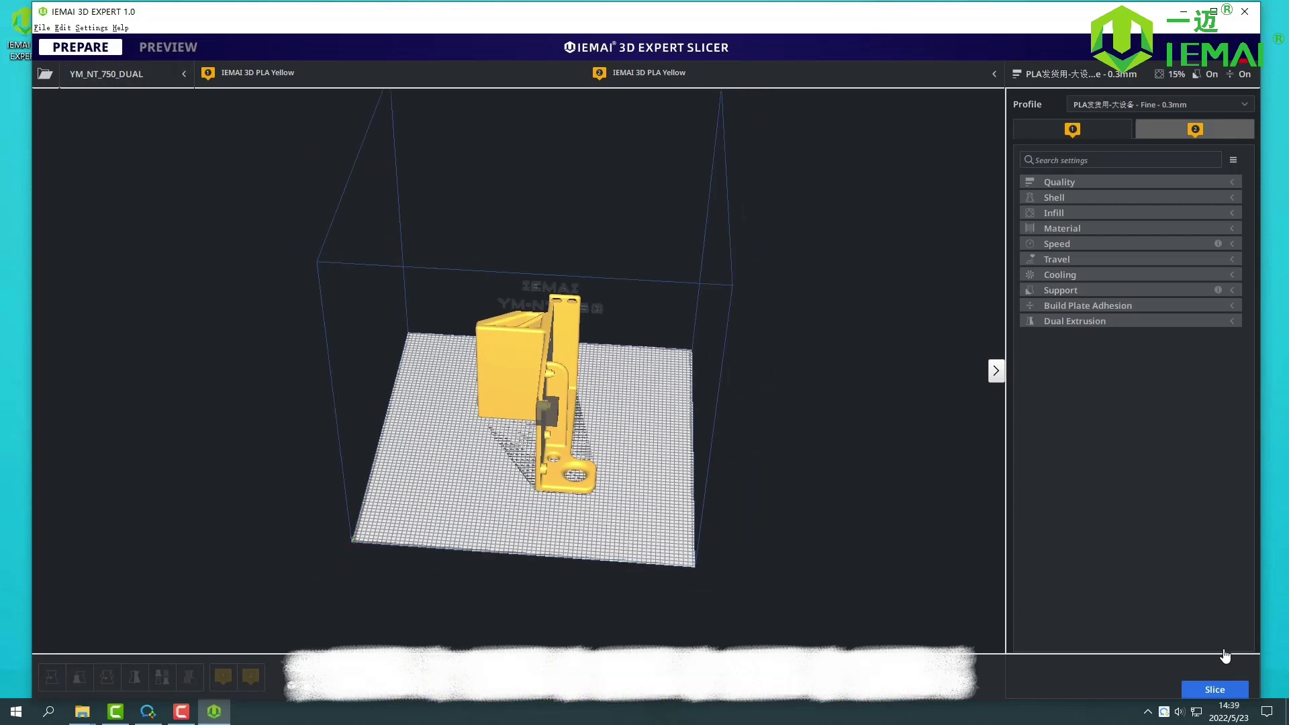
pyautogui.hotkey('ctrl', 'a')
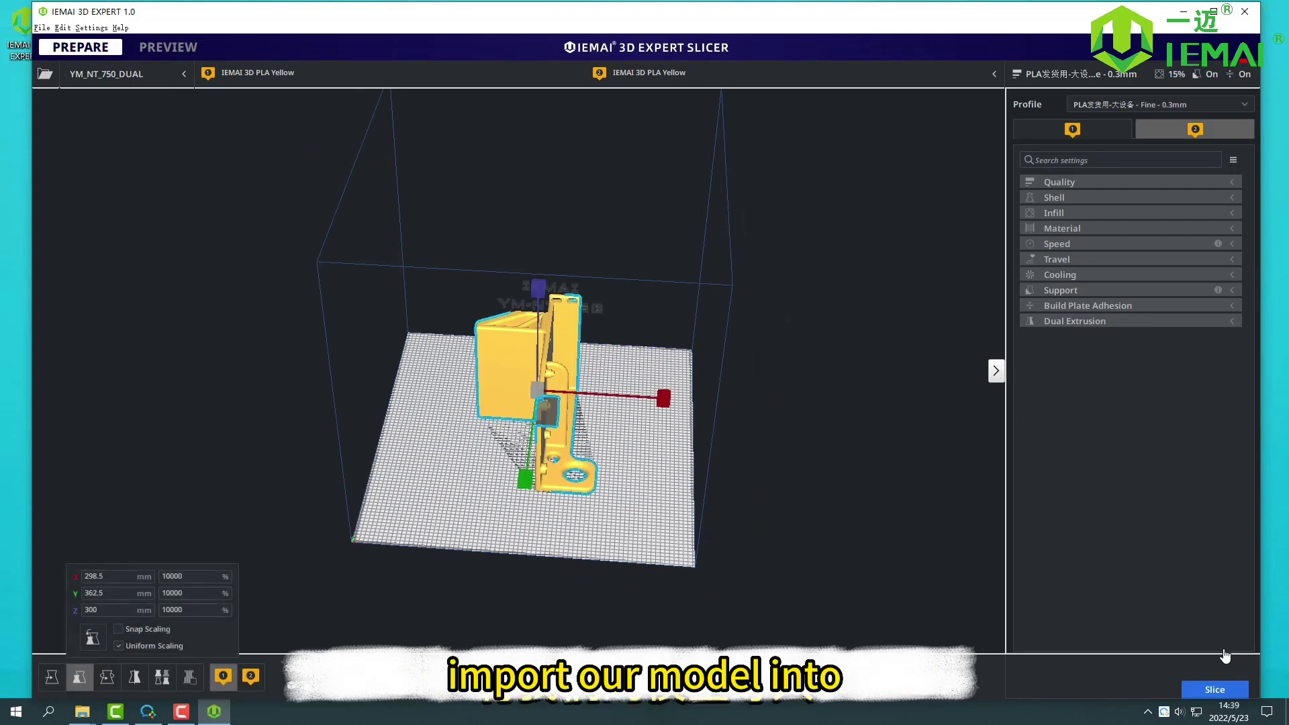
pyautogui.click(1224, 654)
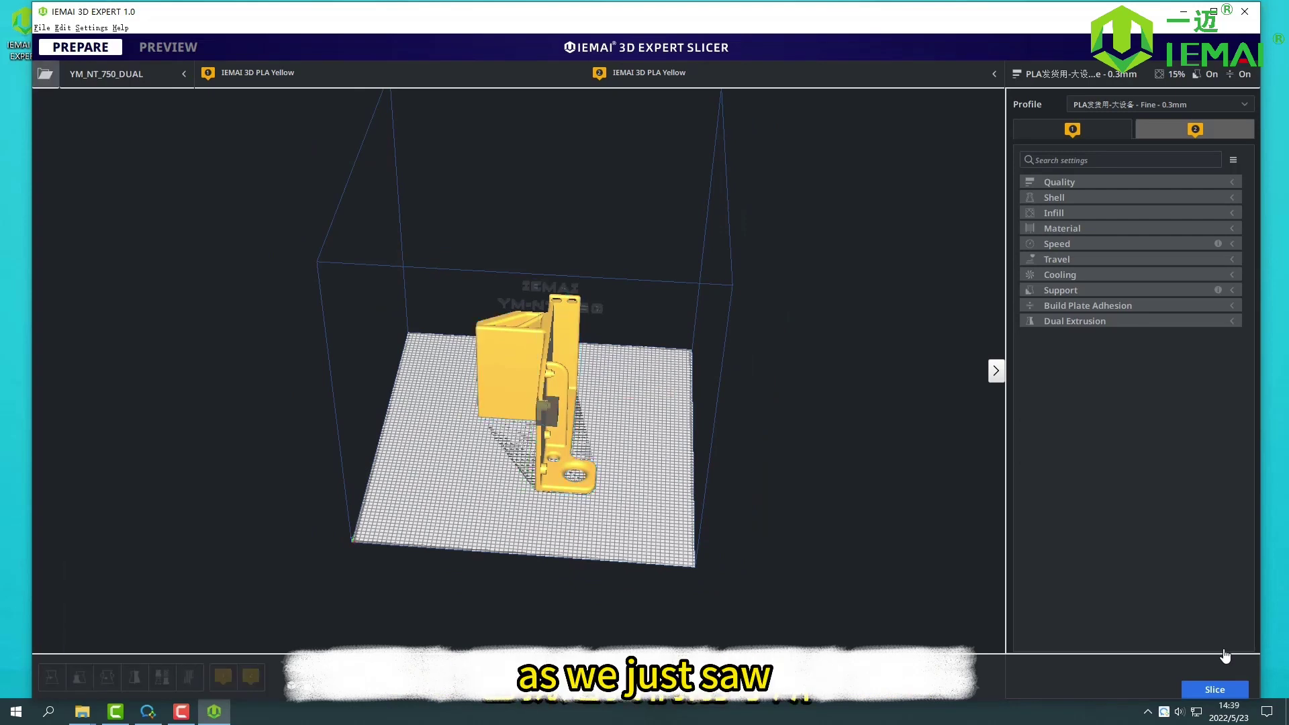
pyautogui.hotkey('ctrl', 'o')
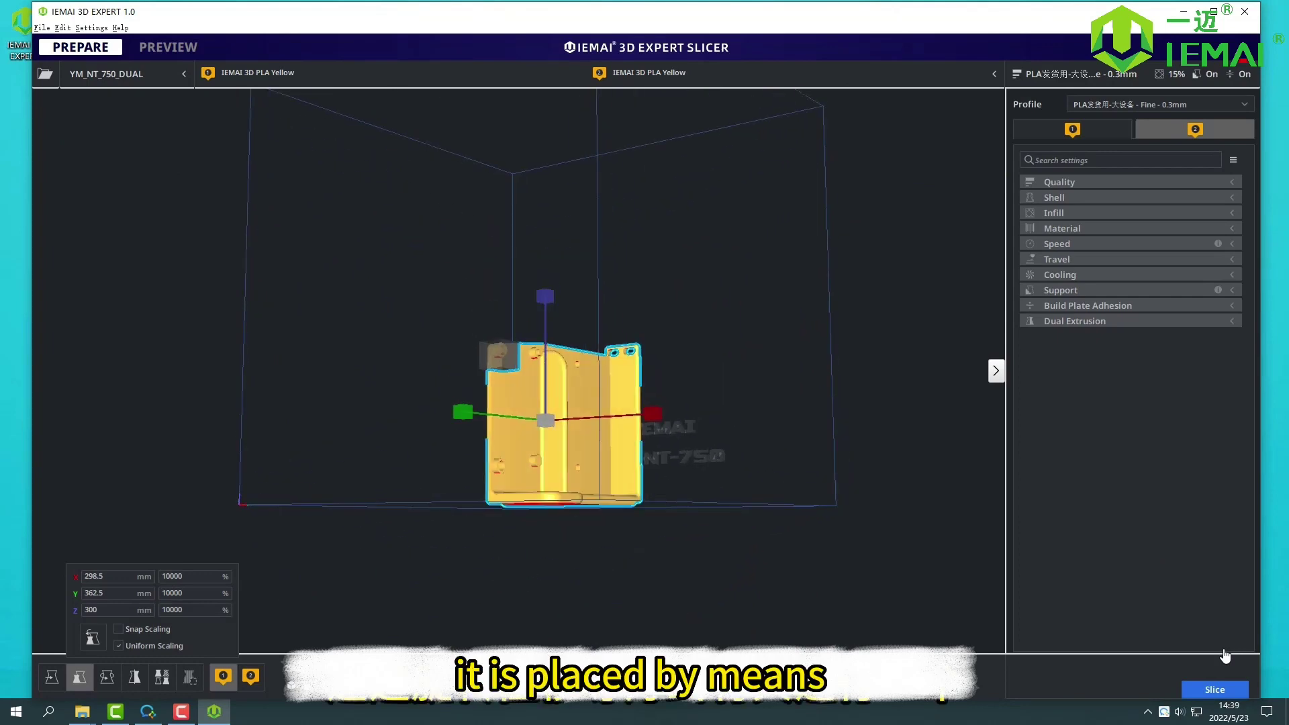
pyautogui.press('t')
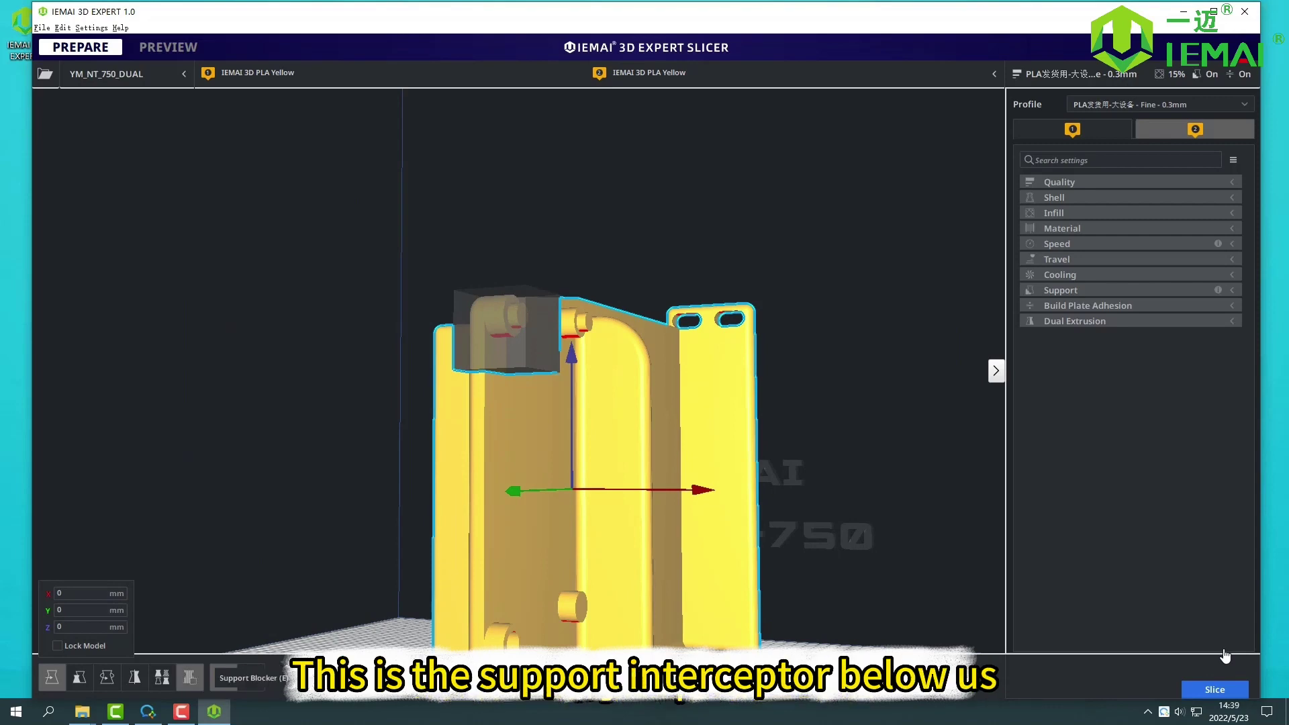
pyautogui.press('e')
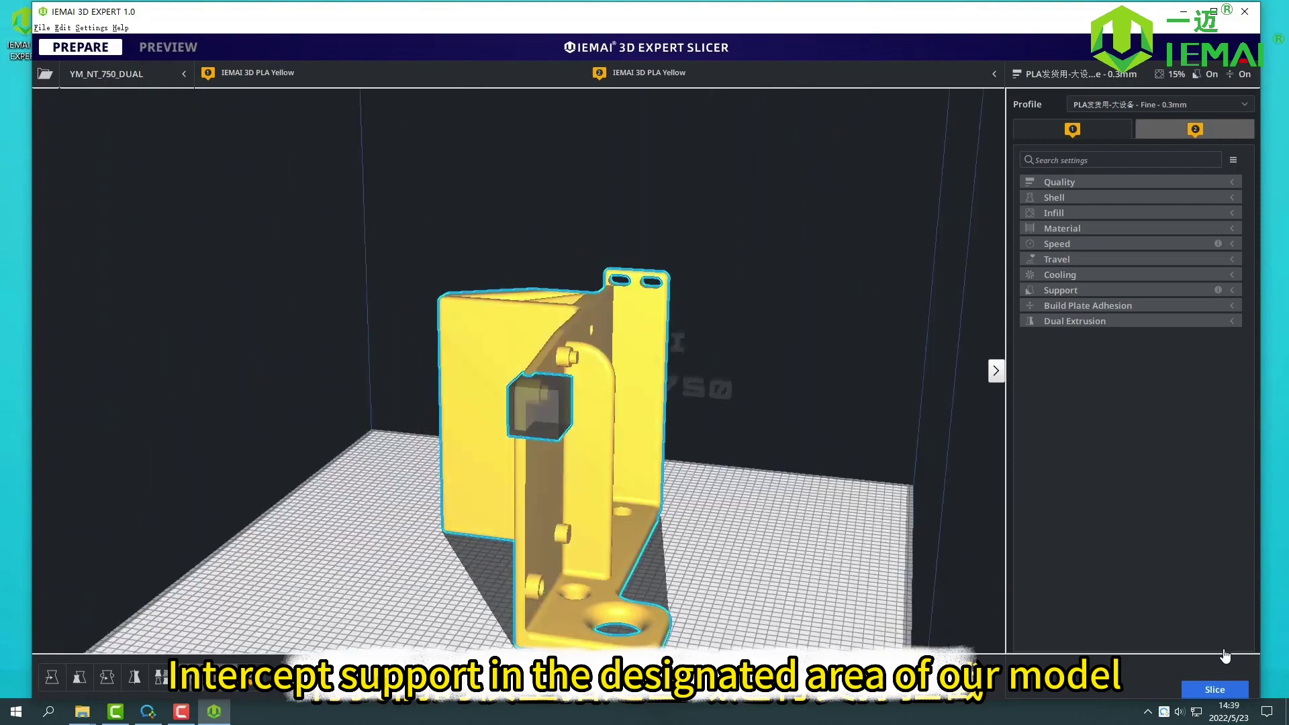
pyautogui.scroll(-3, 518, 371)
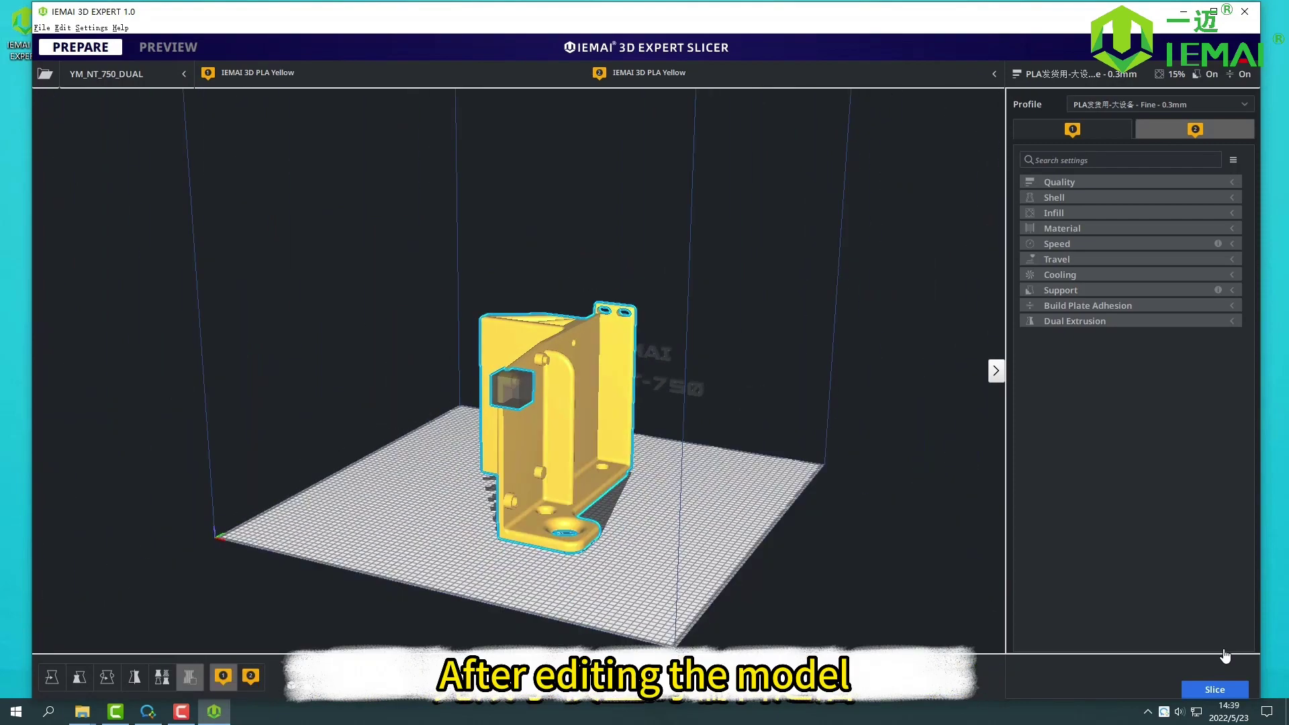
pyautogui.scroll(-2, 518, 370)
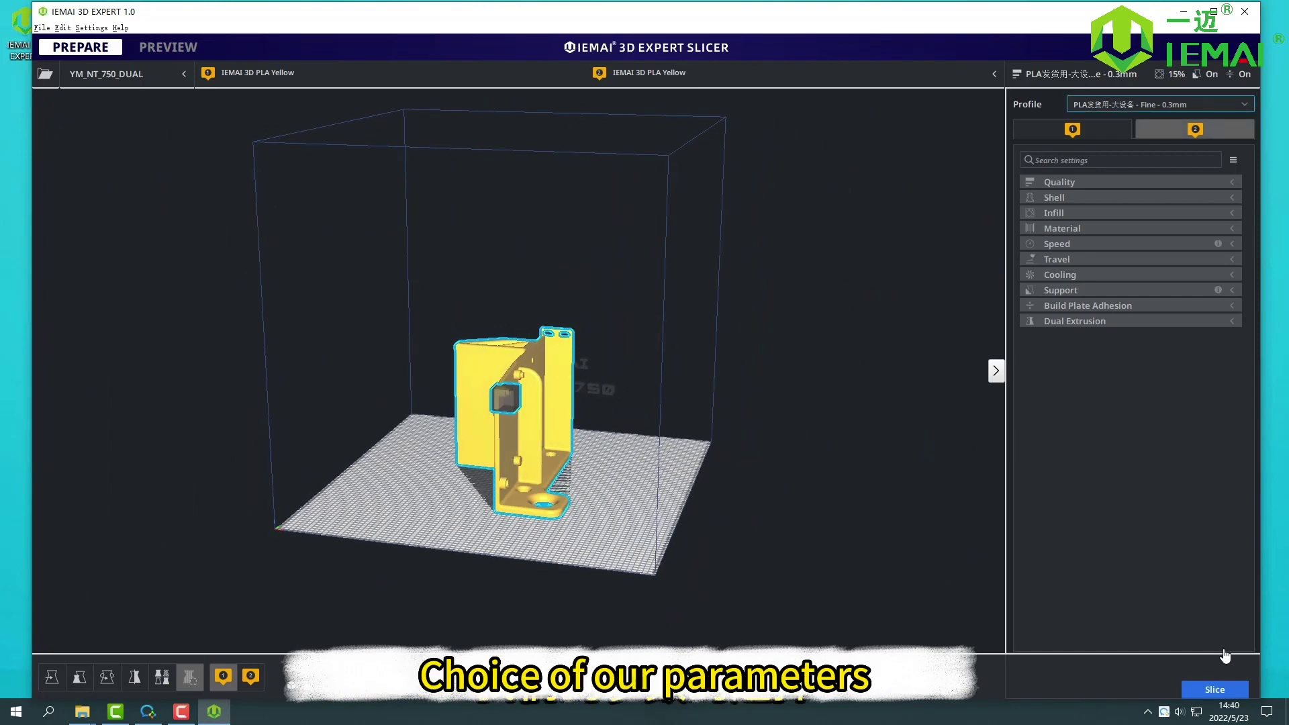
# Step: Choose the custom print profile PLA发货用-大设备
pyautogui.press('space')
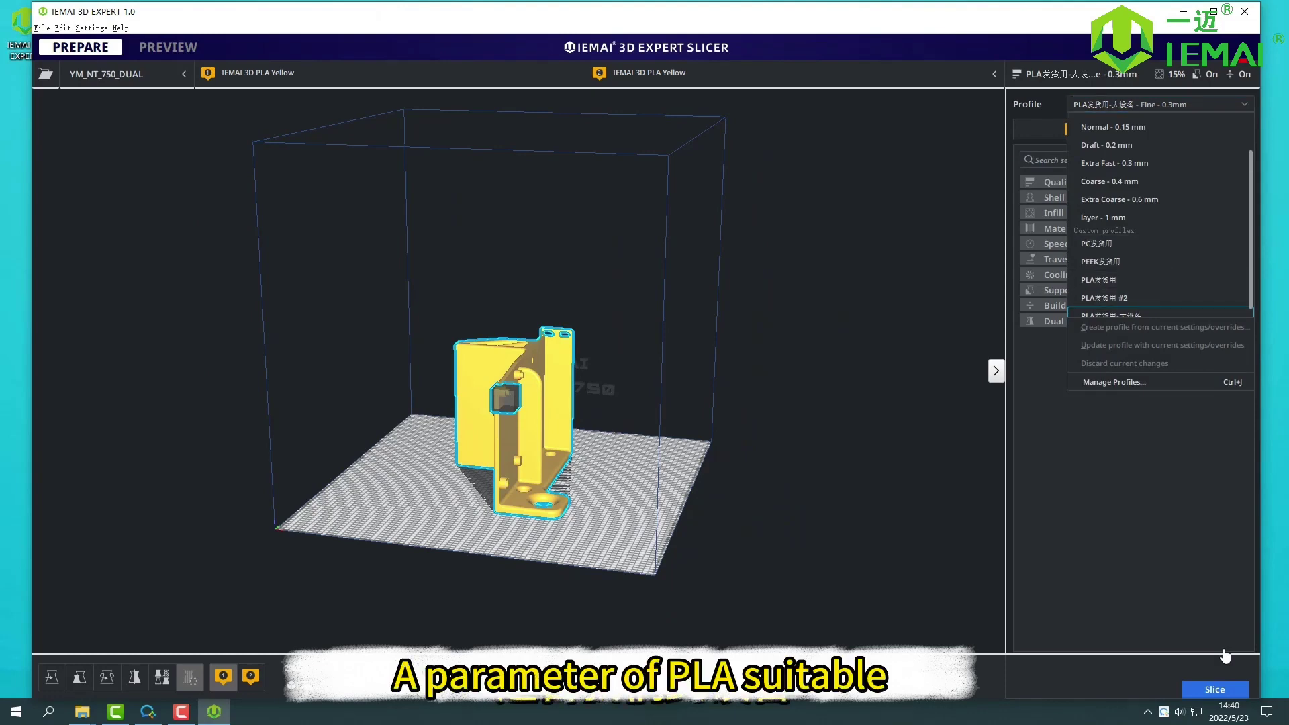
pyautogui.scroll(-1, 1160, 295)
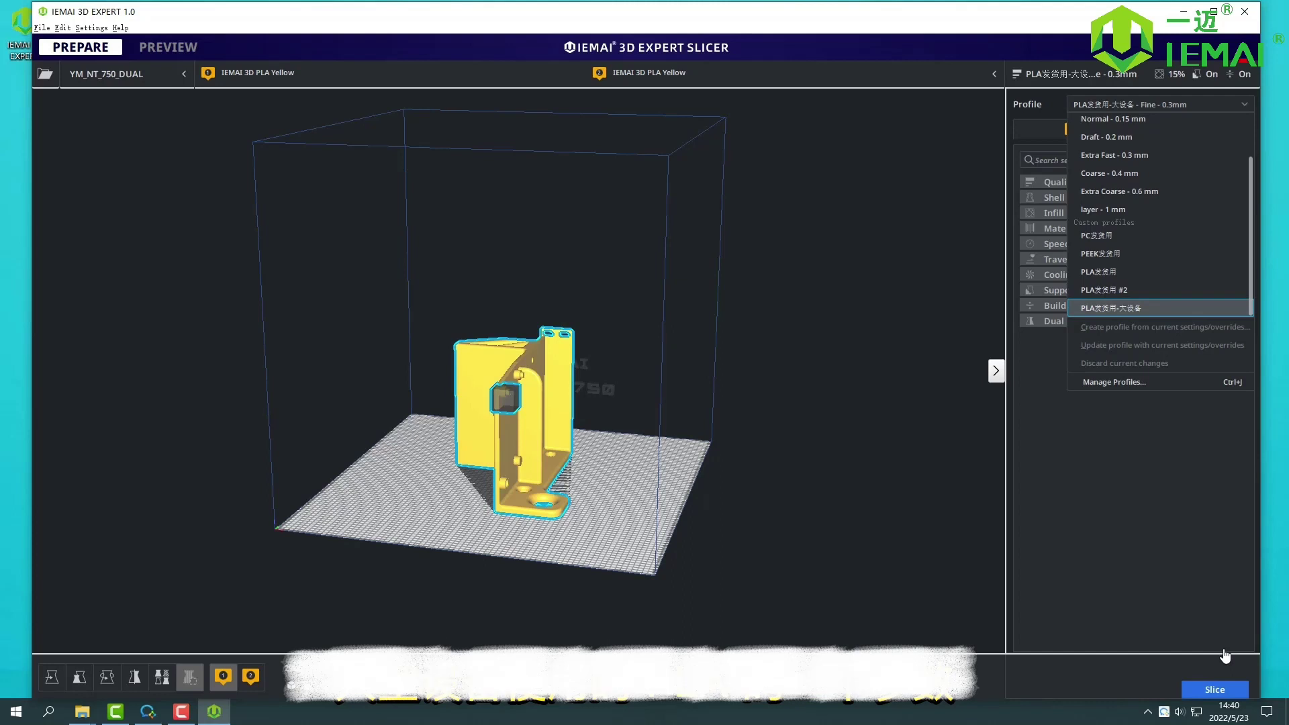
pyautogui.press('Return')
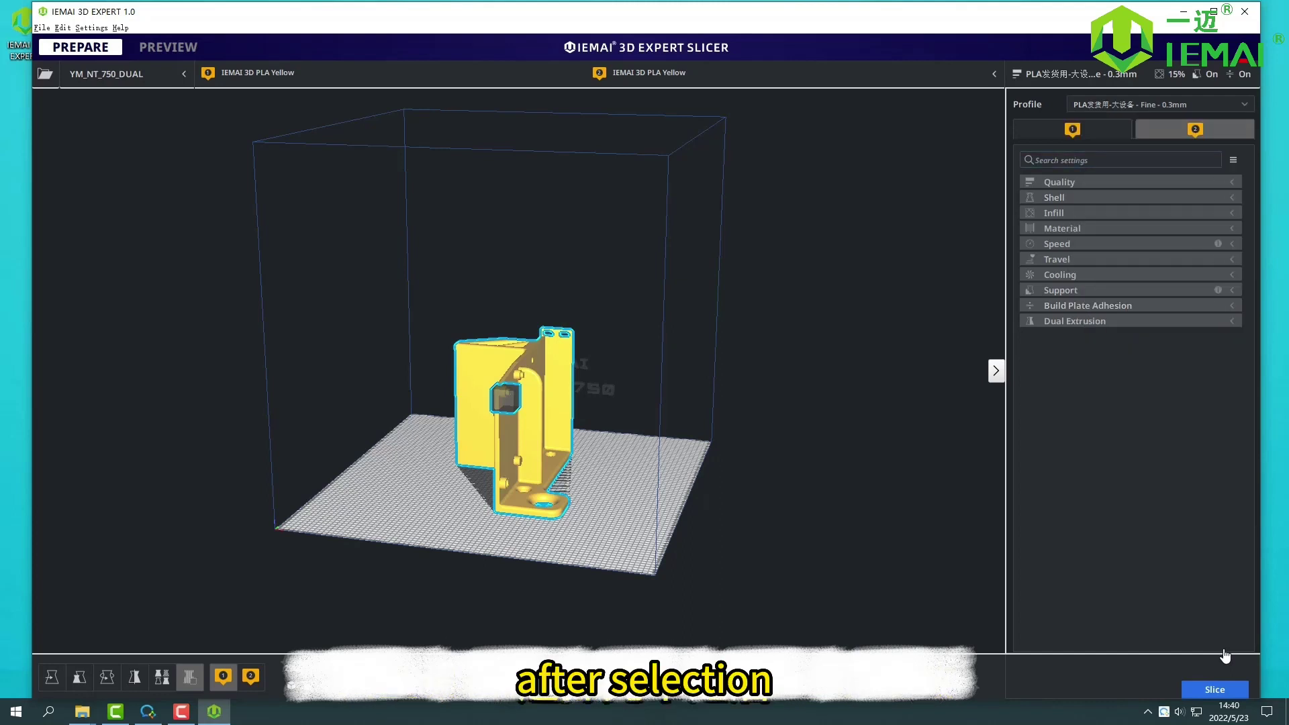
# Step: Slice the bracket and inspect its printed lines and supports in the layer view preview
pyautogui.hotkey('ctrl', 'p')
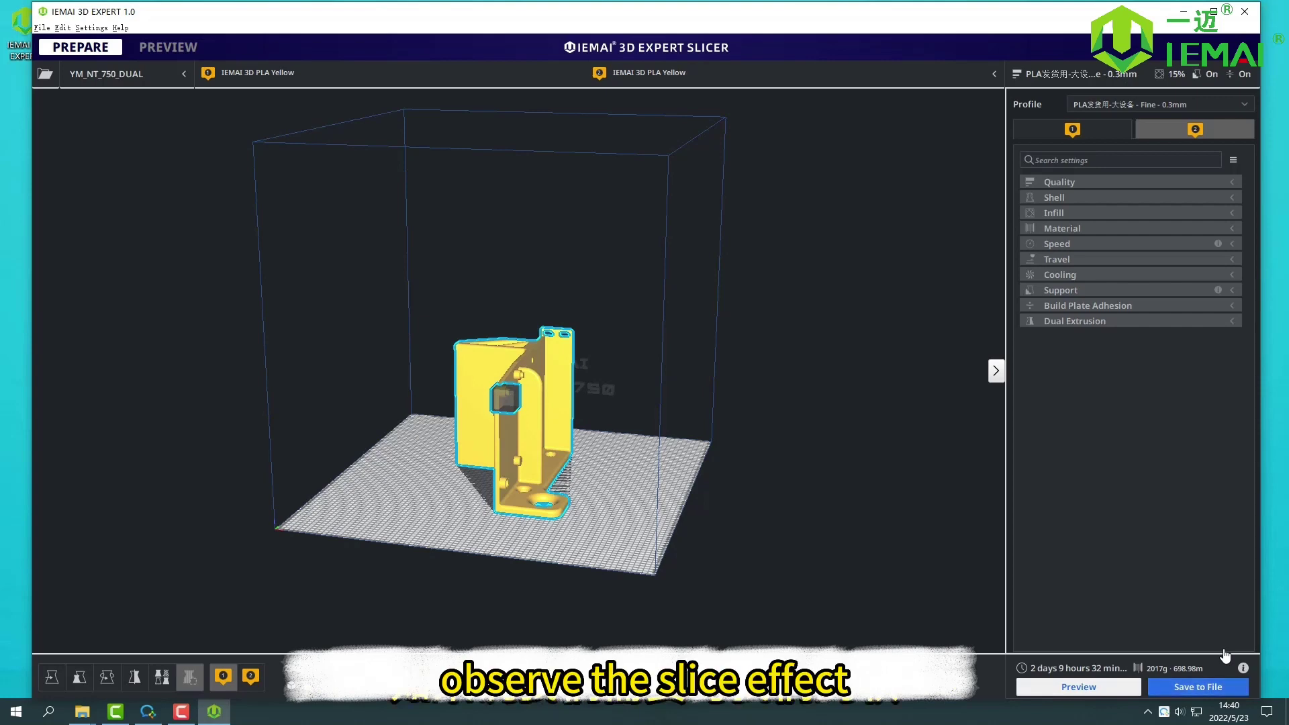
pyautogui.scroll(3, 1225, 655)
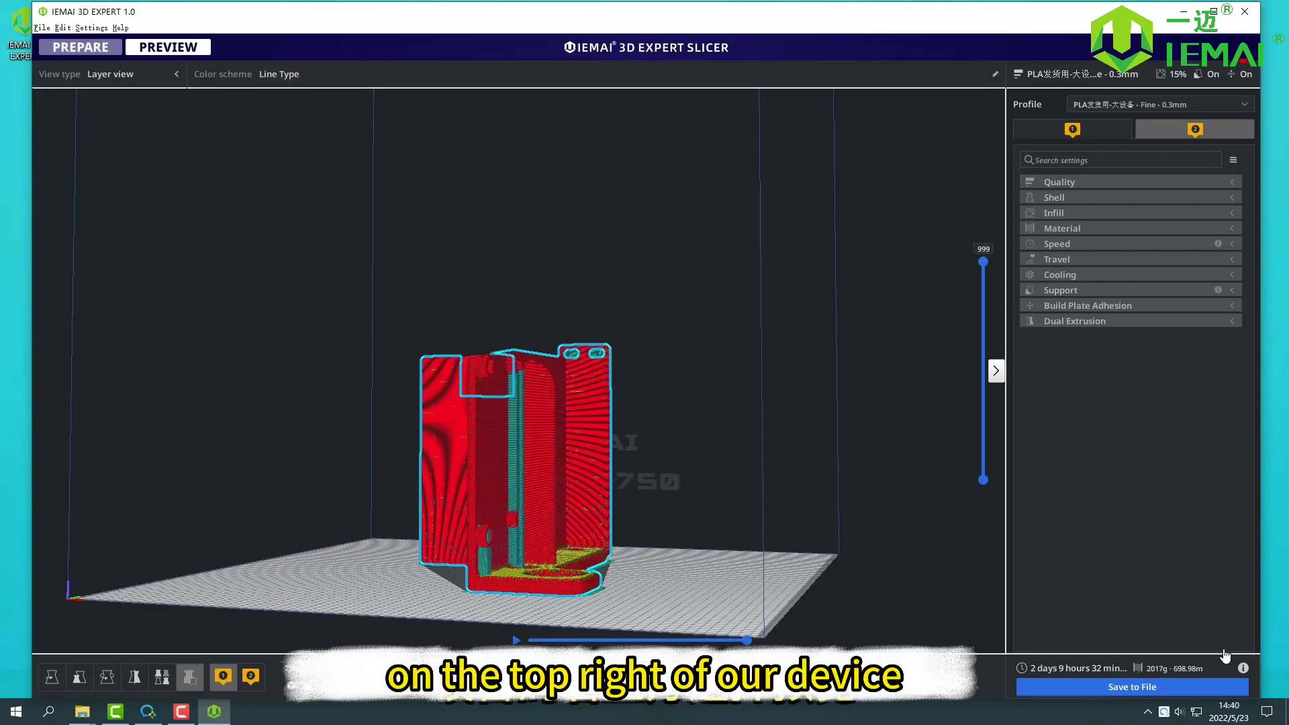
pyautogui.scroll(3, 518, 371)
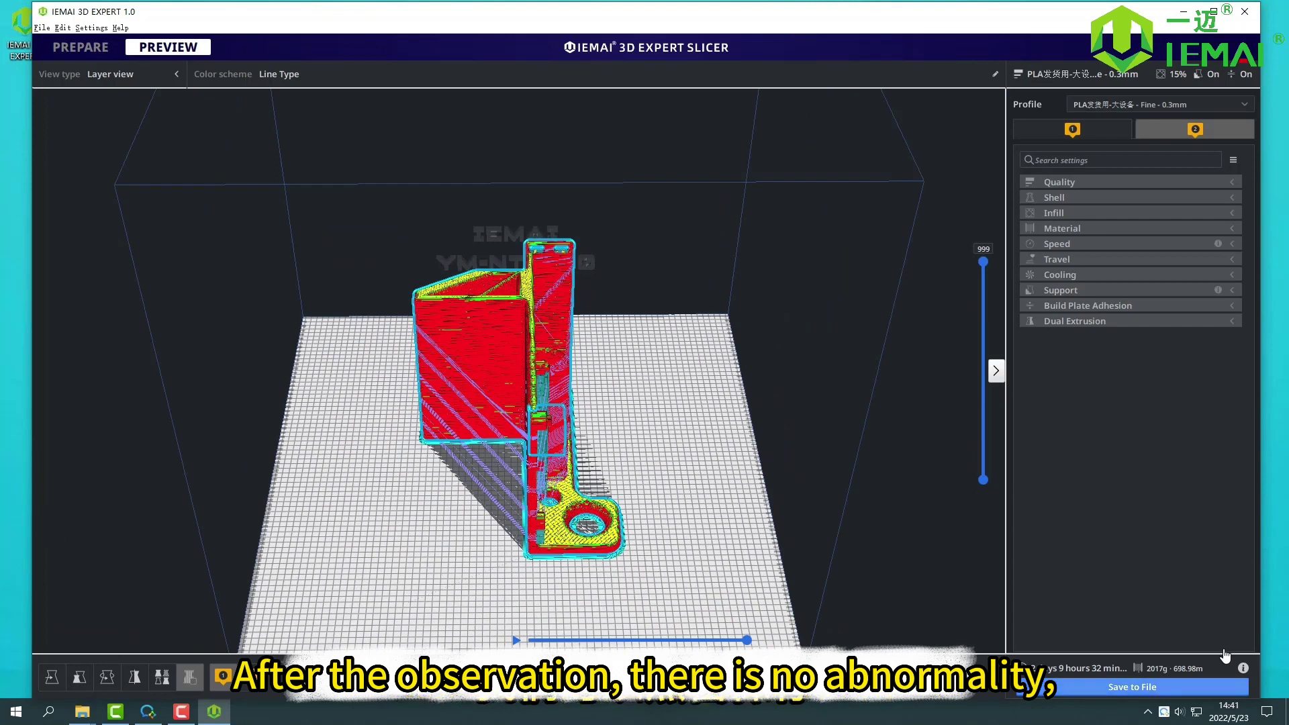
# Step: Save the sliced file as Y_SSR_Bracket_Left6_IEMAI.gcode in the folder 发货SD卡内容 > 03 on drive H
pyautogui.click(1224, 682)
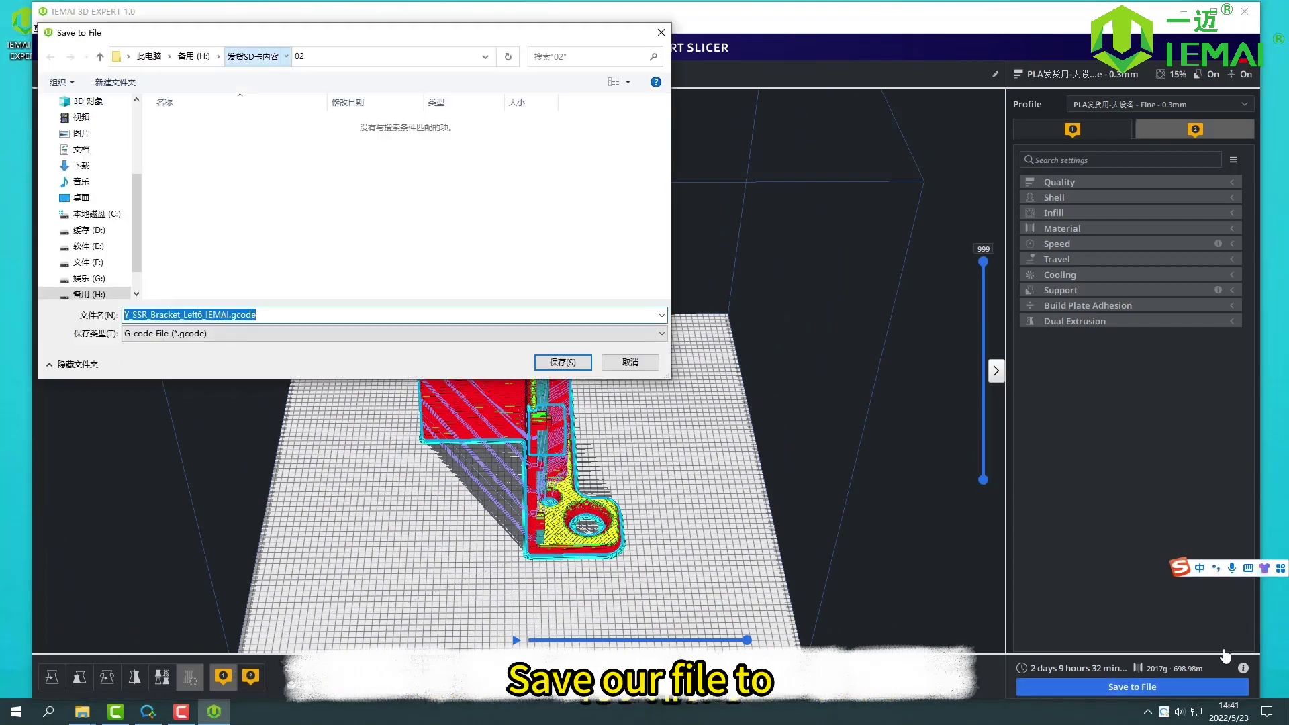
pyautogui.click(252, 56)
pyautogui.click(175, 151)
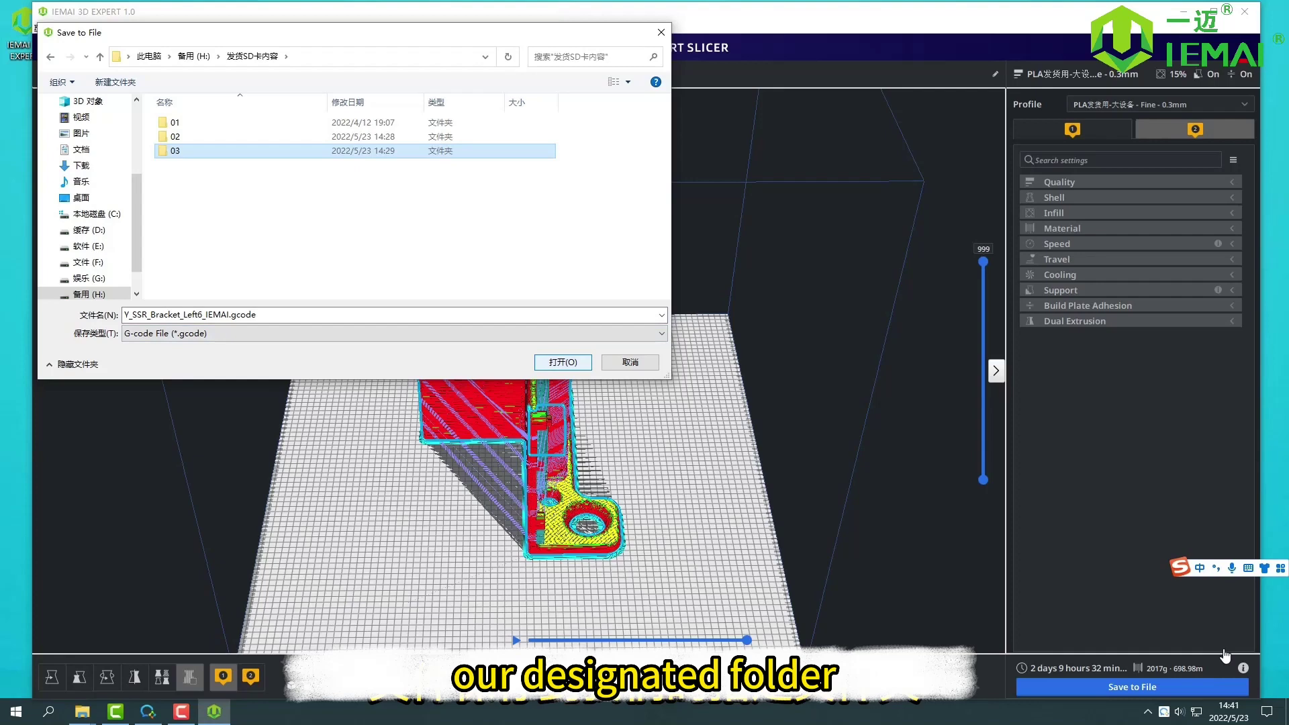
pyautogui.press('Return')
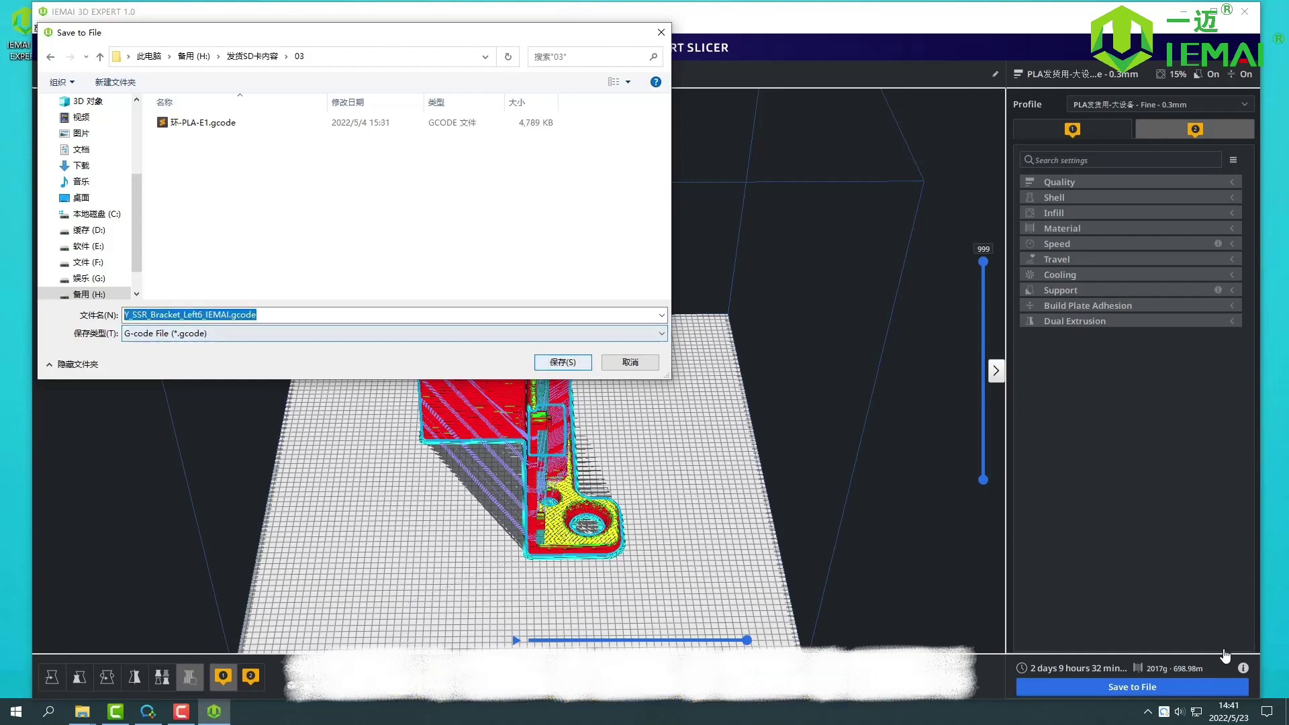
pyautogui.press('Return')
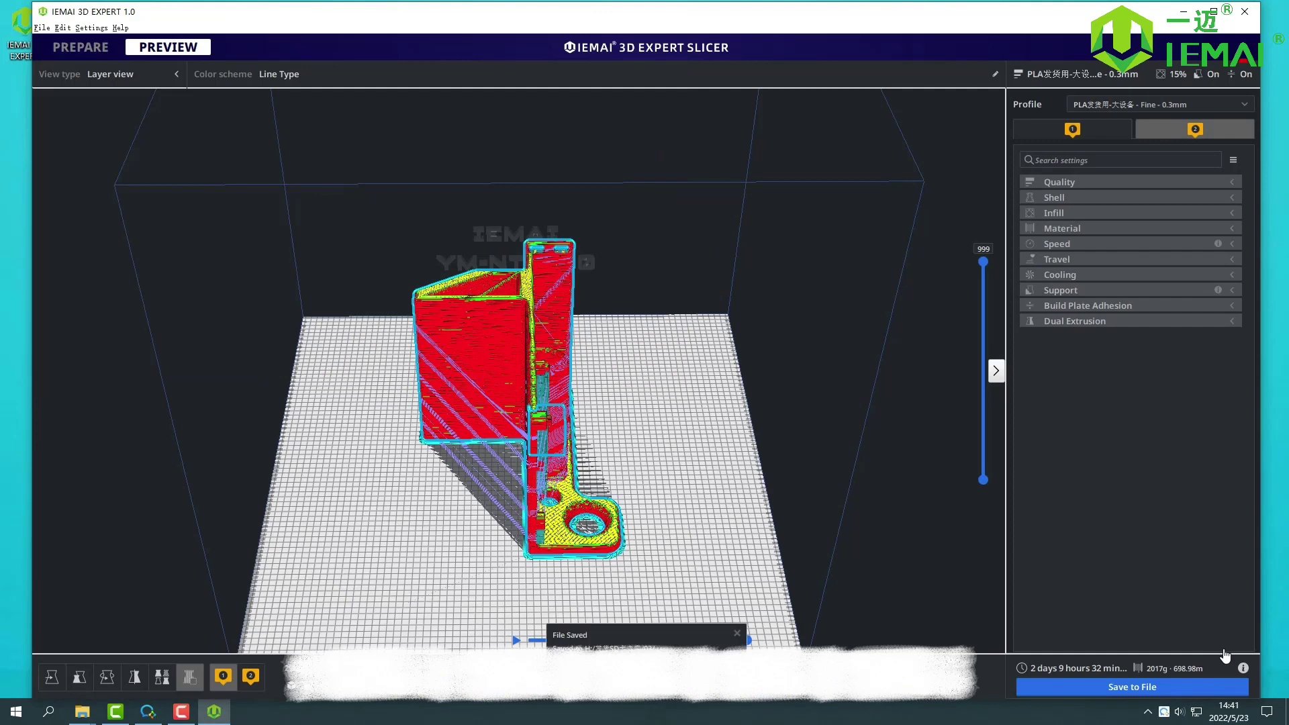